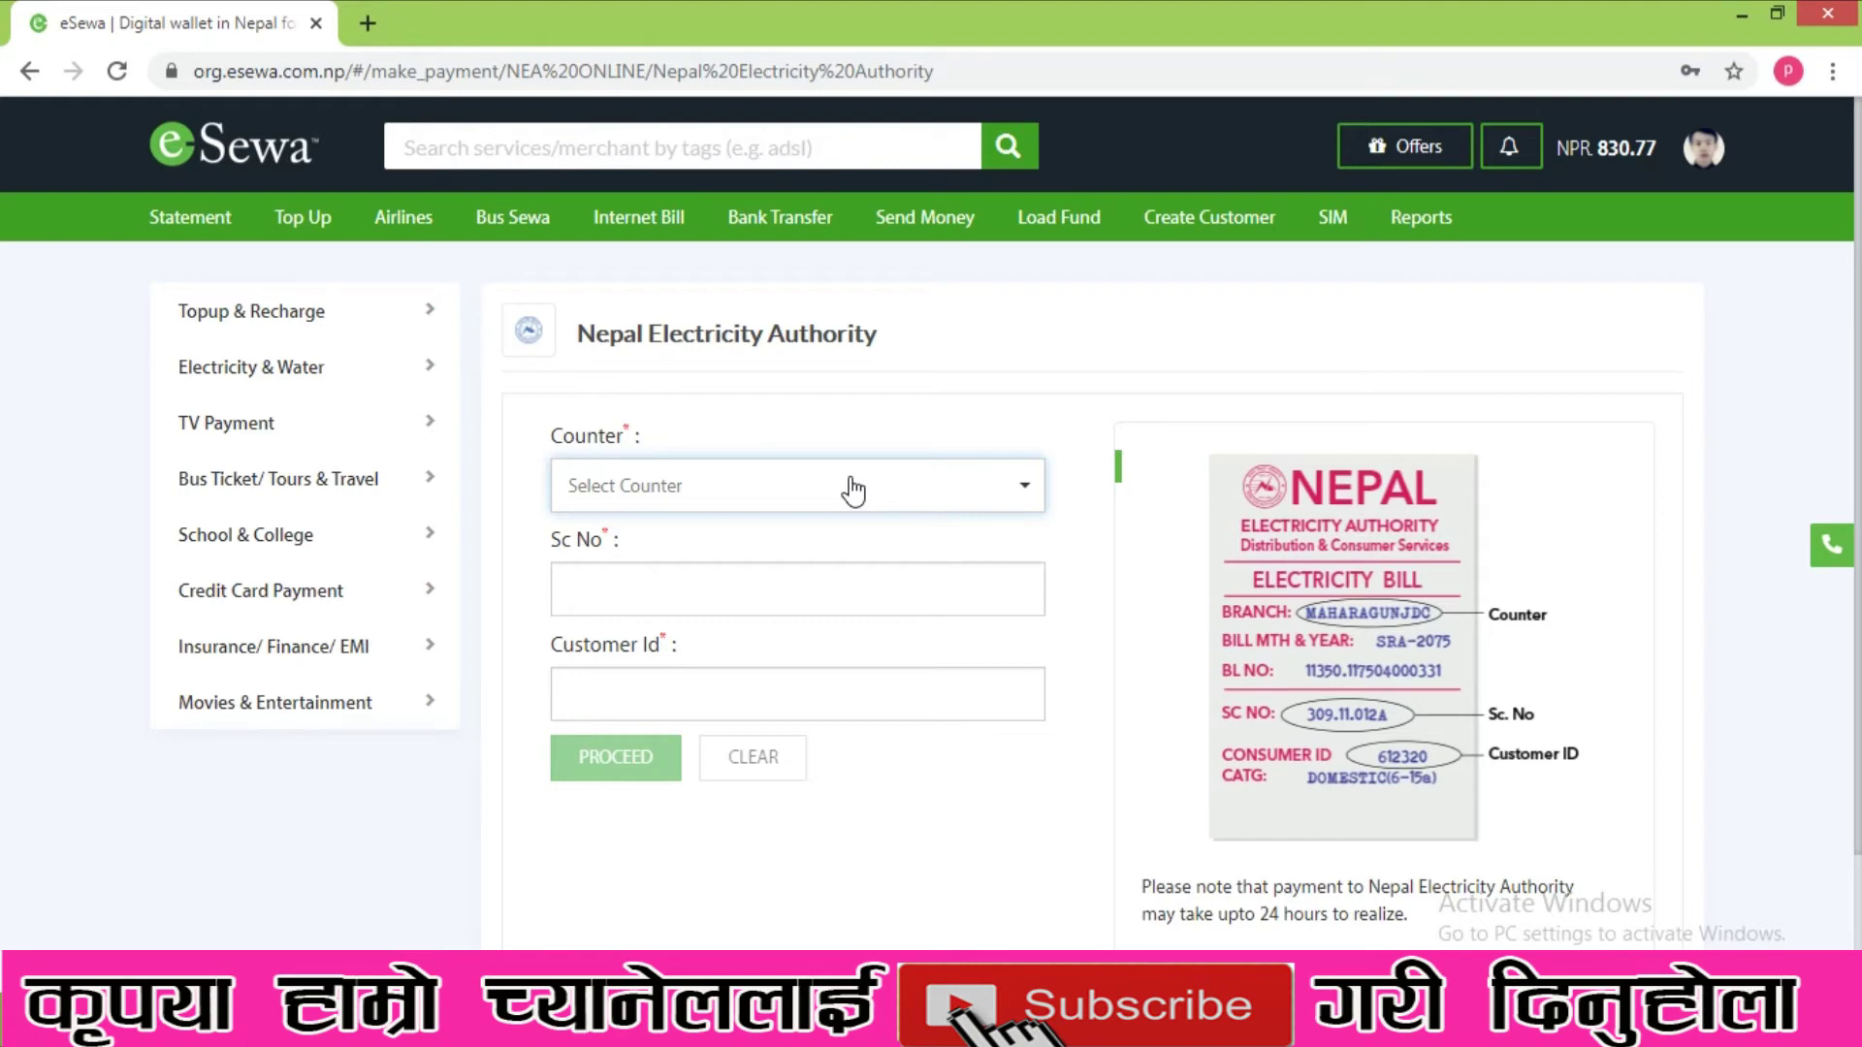
- Choose DHARAN as the electricity counter and start entering the service connection number
{"action": "left_click", "coordinate": [688, 492]}
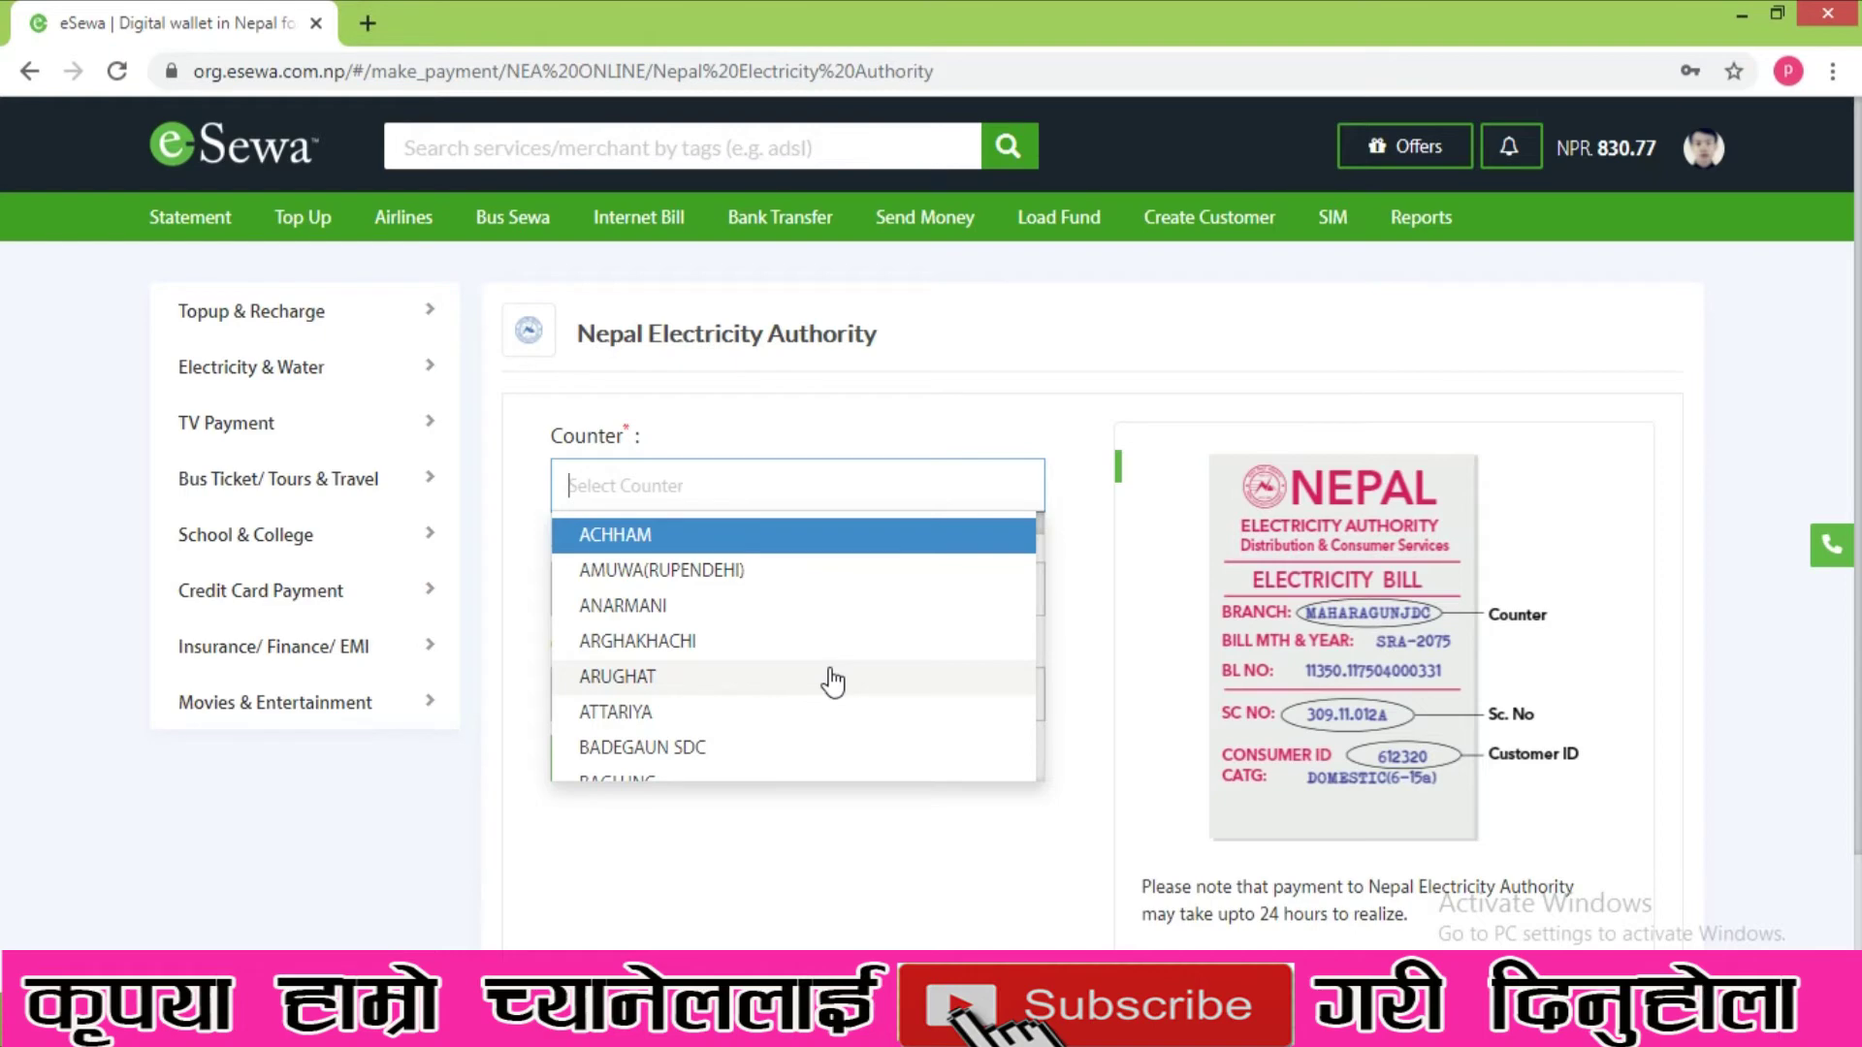
{"action": "type", "text": "dharan"}
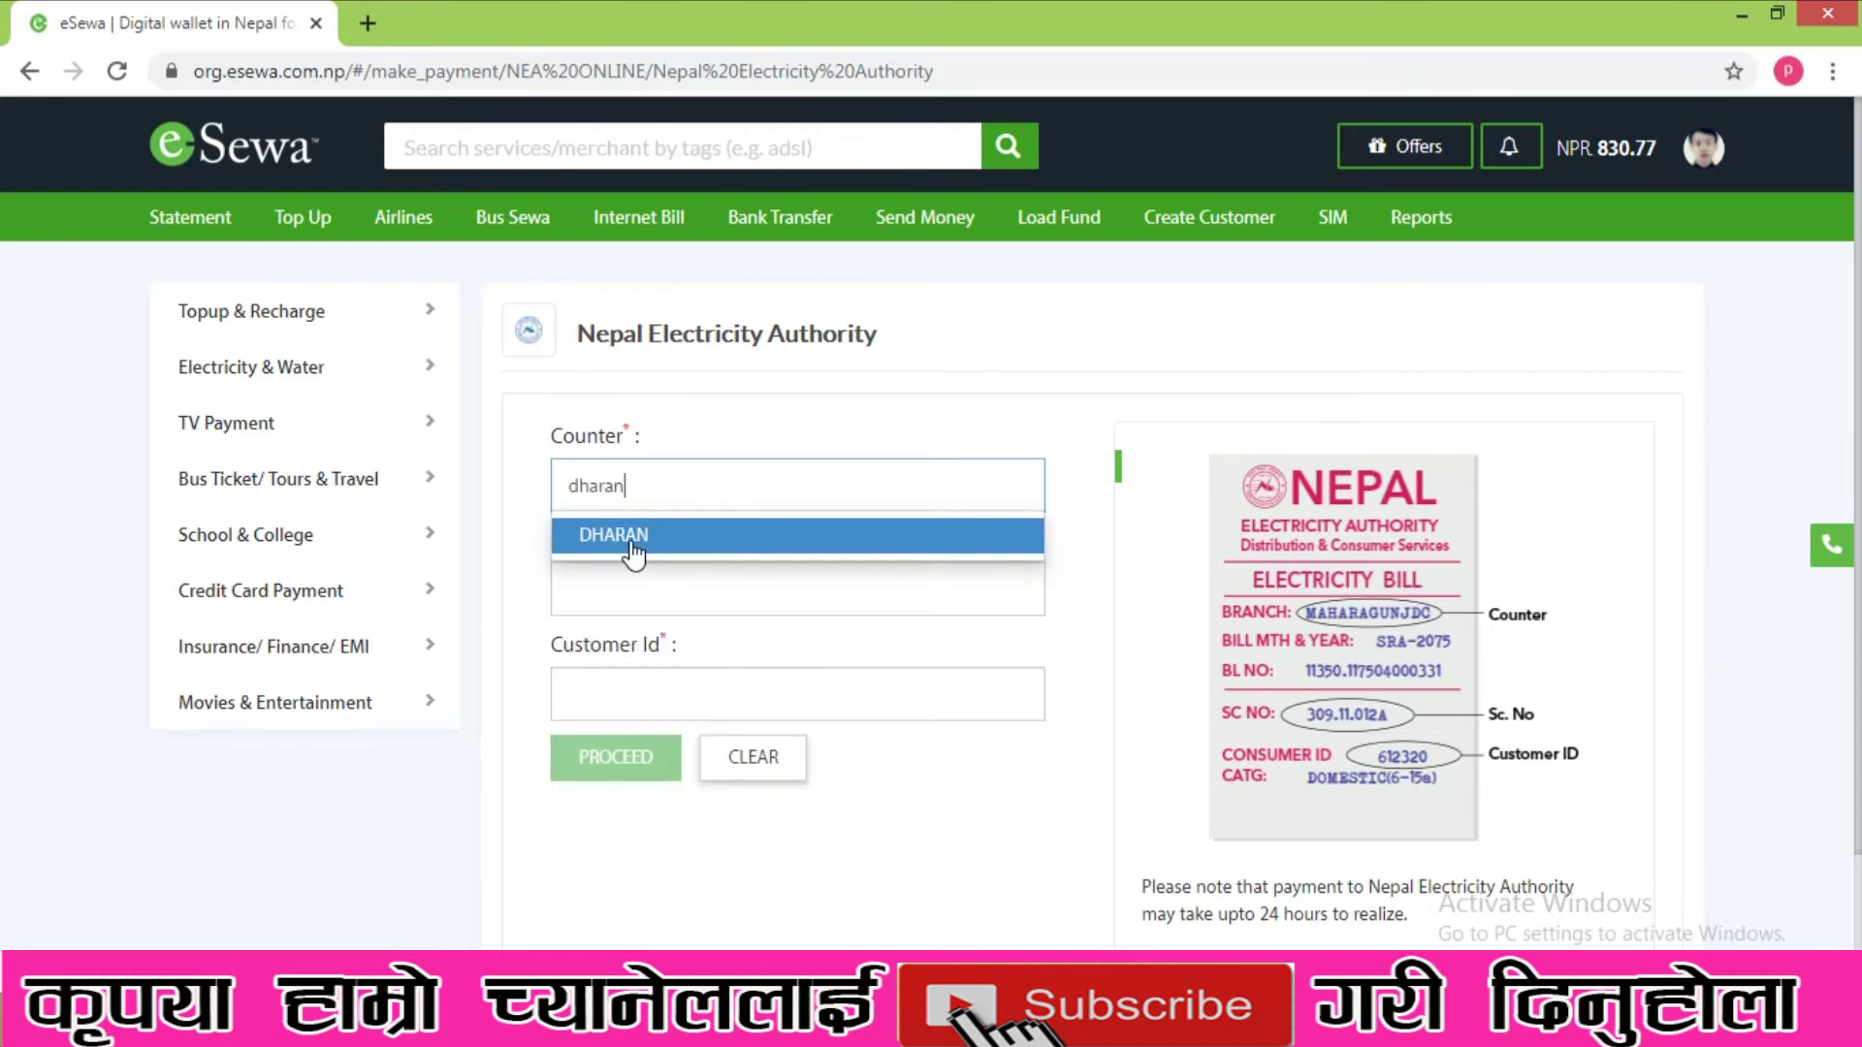
{"action": "left_click", "coordinate": [630, 543]}
{"action": "left_click", "coordinate": [614, 611]}
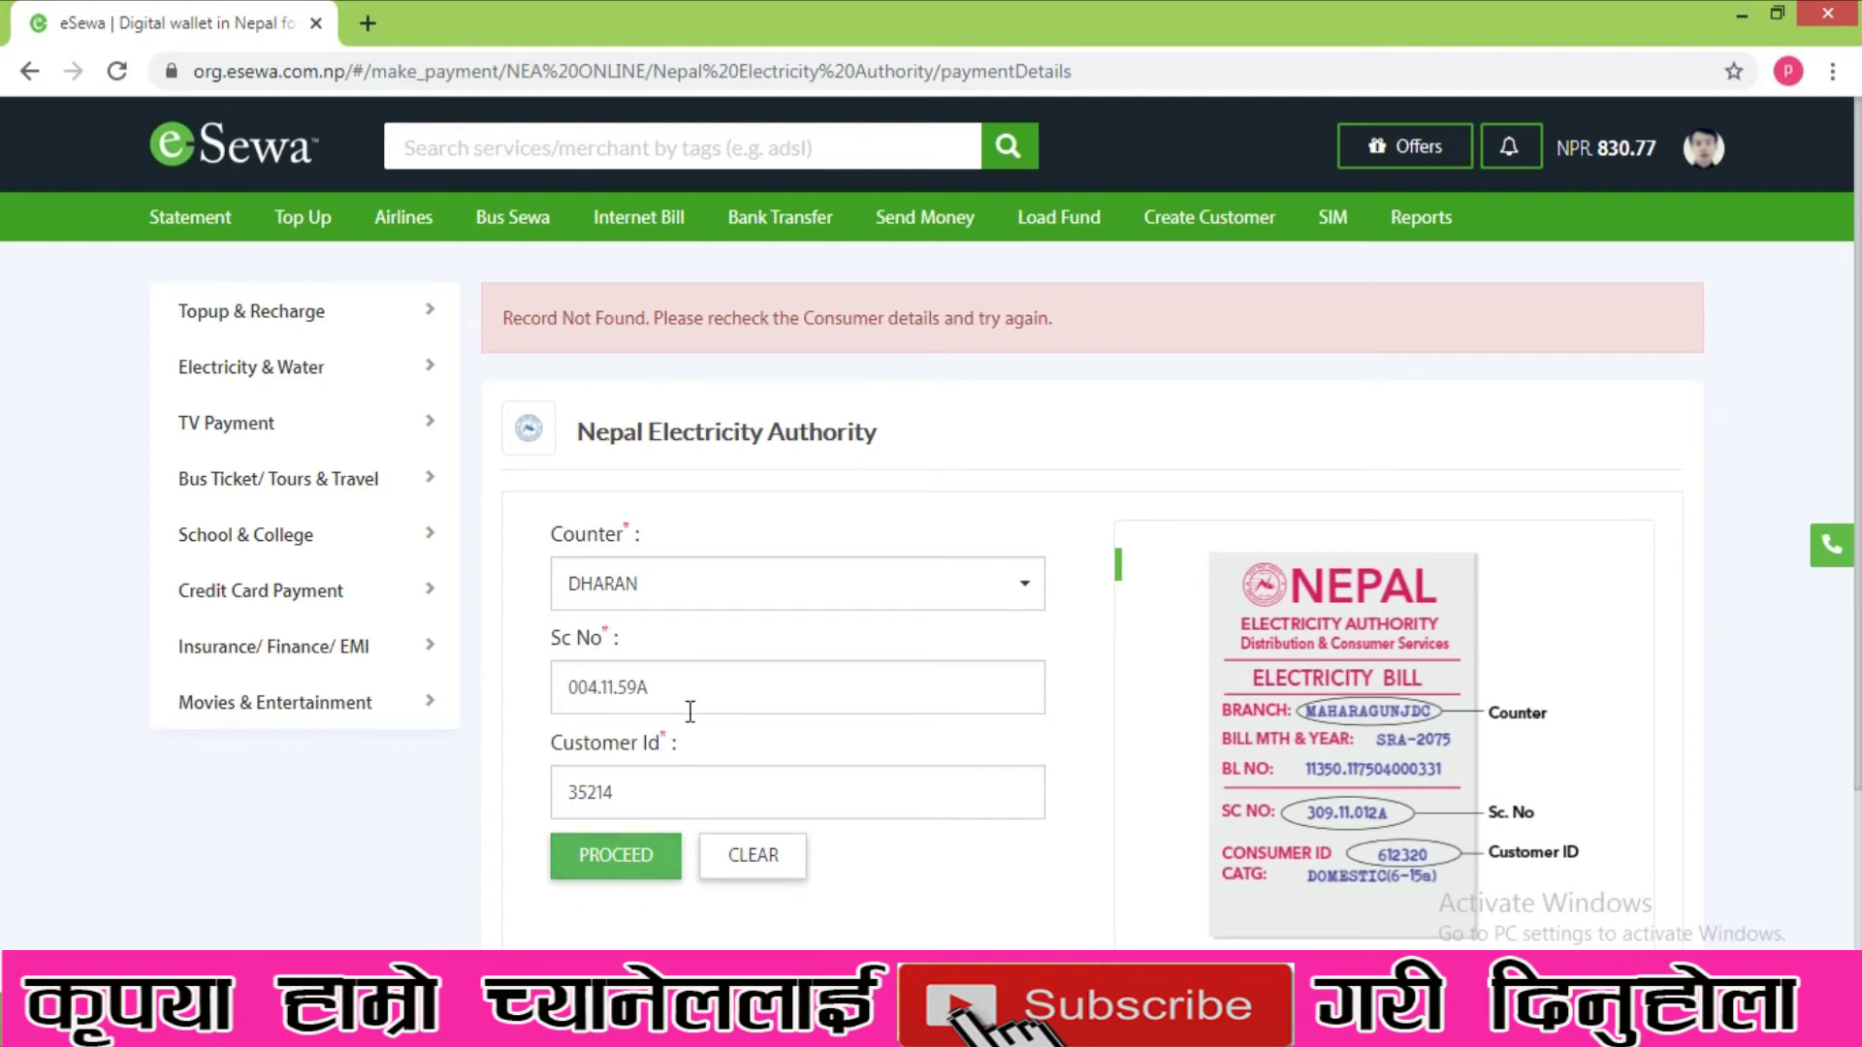
{"action": "double_click", "coordinate": [707, 686]}
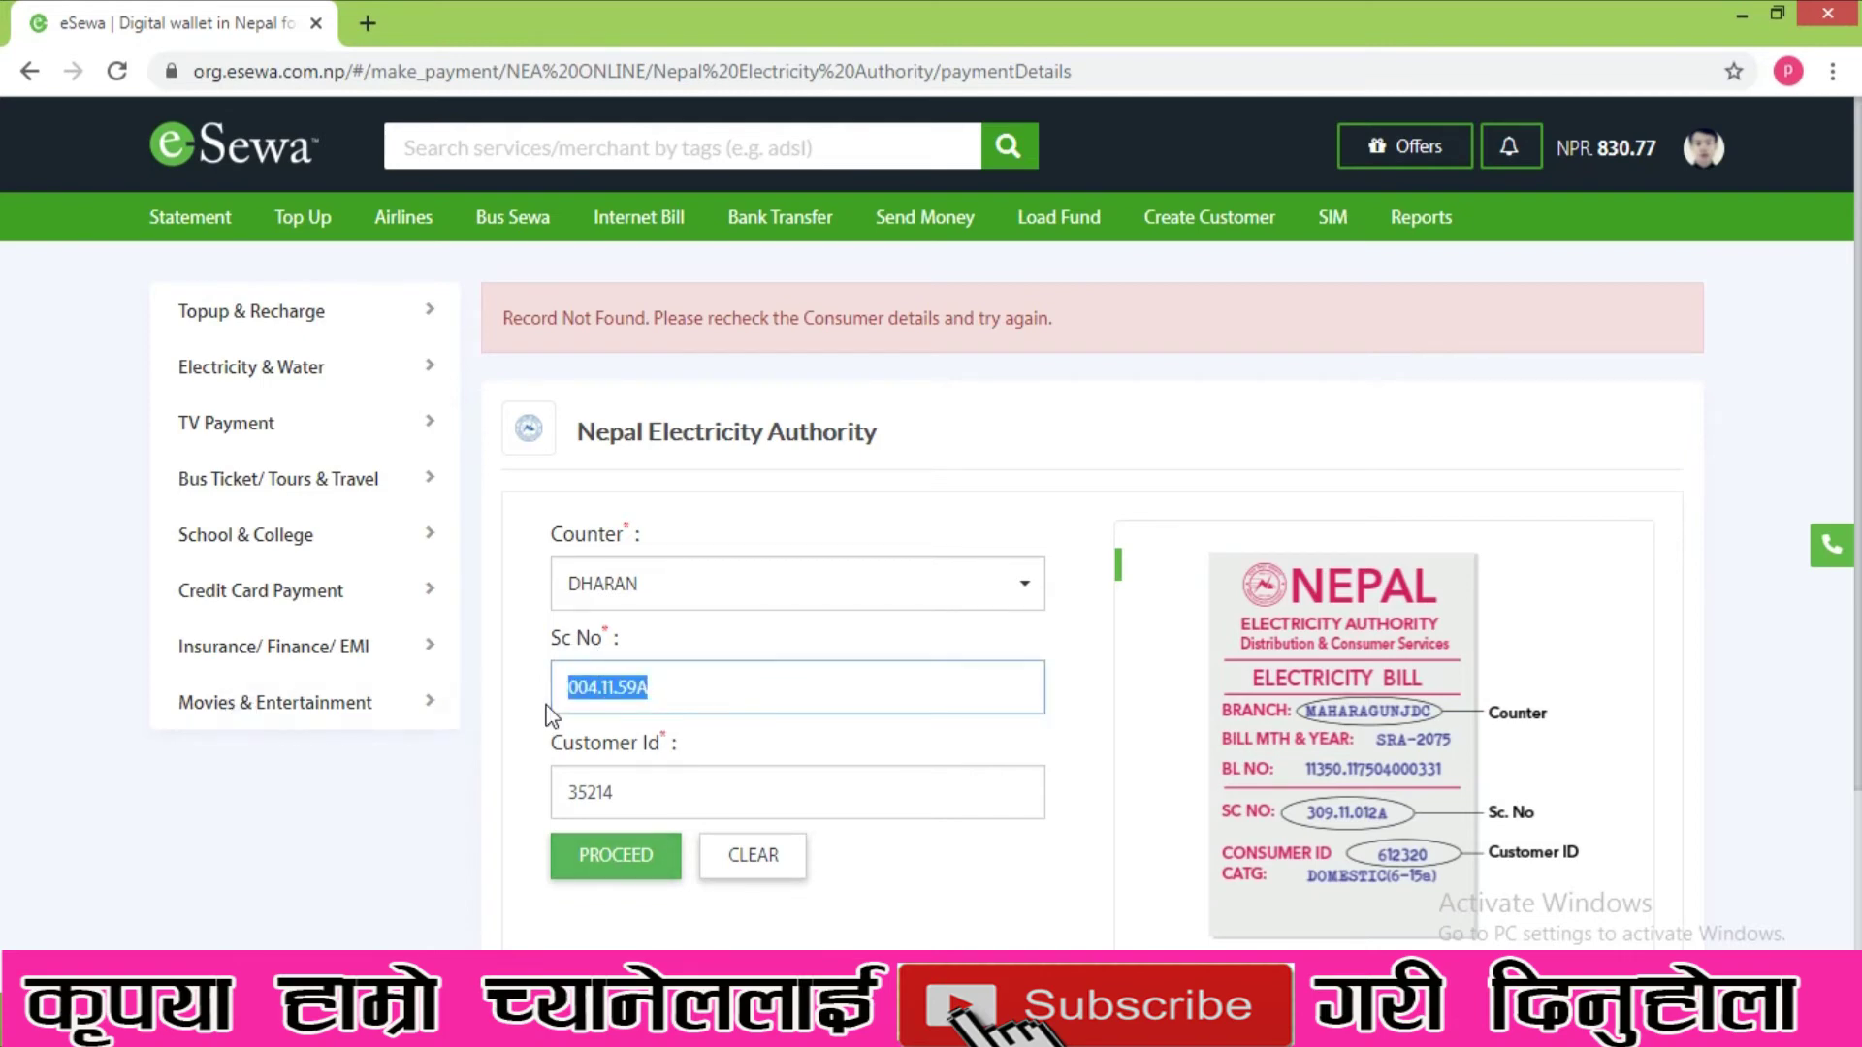
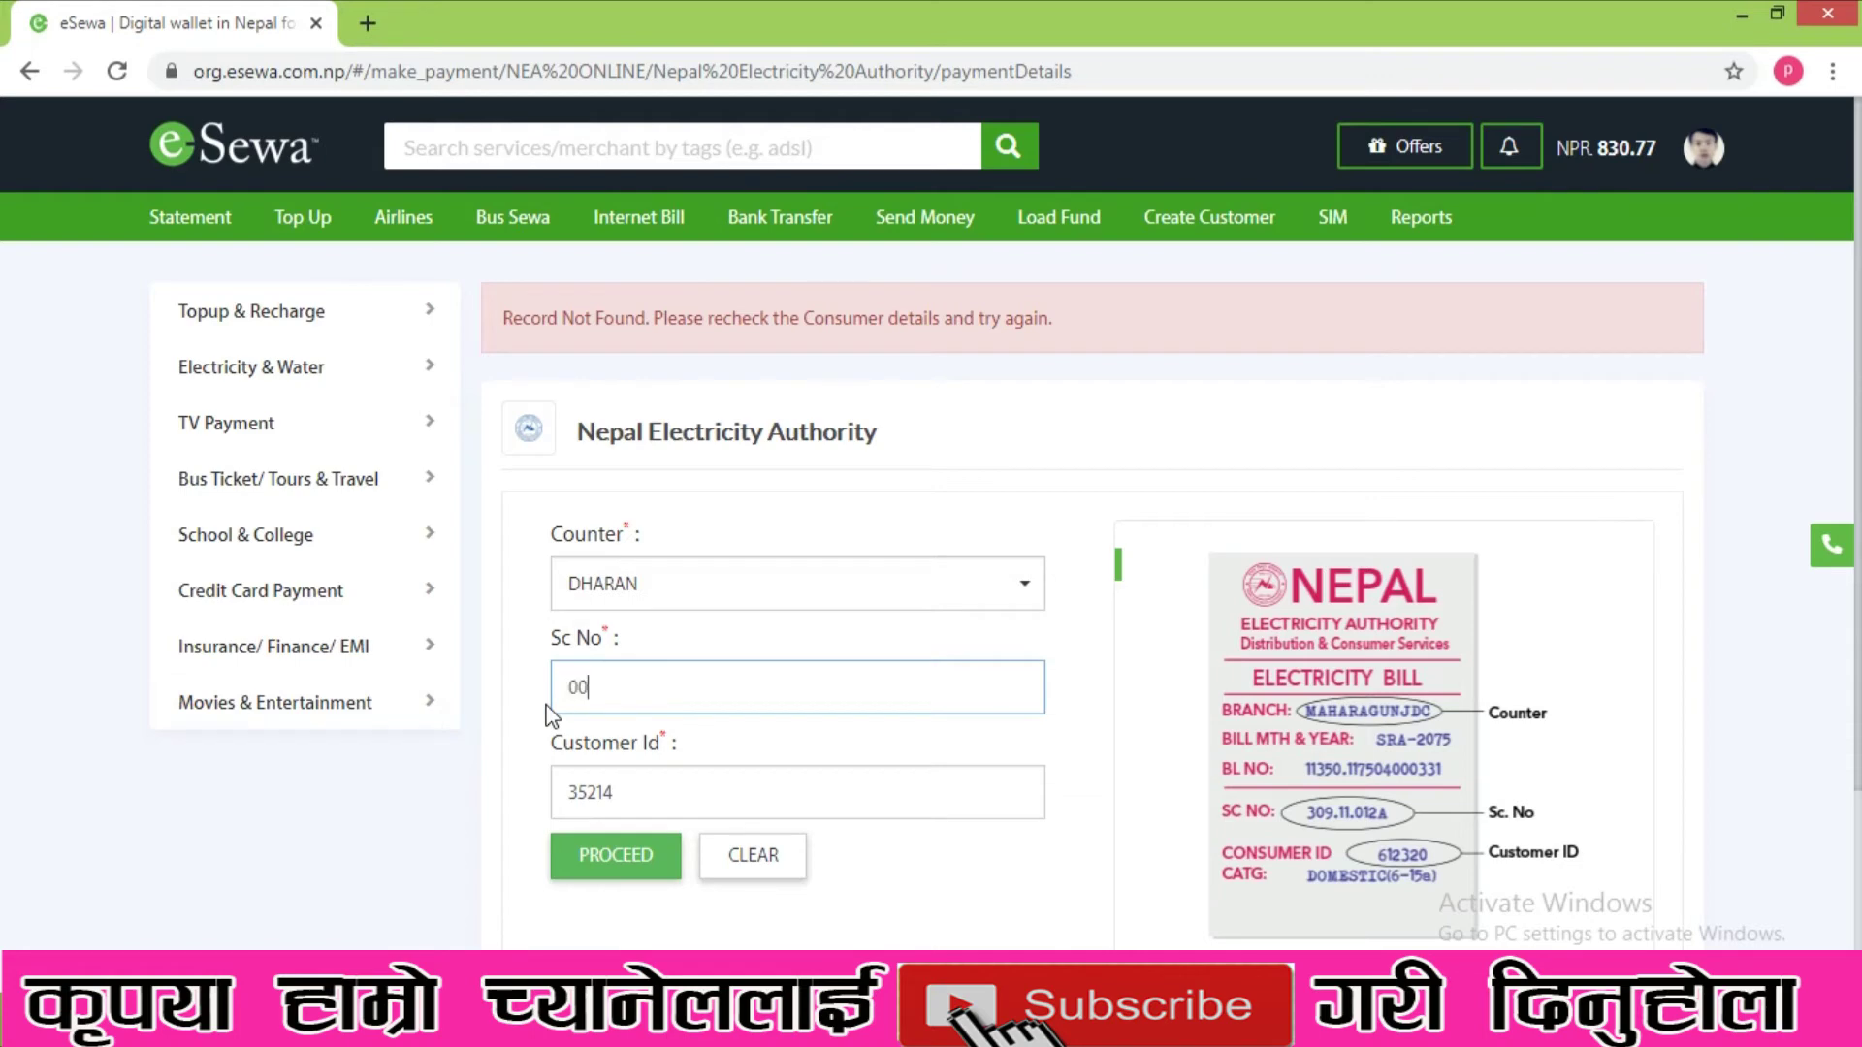
{"action": "double_click", "coordinate": [630, 792]}
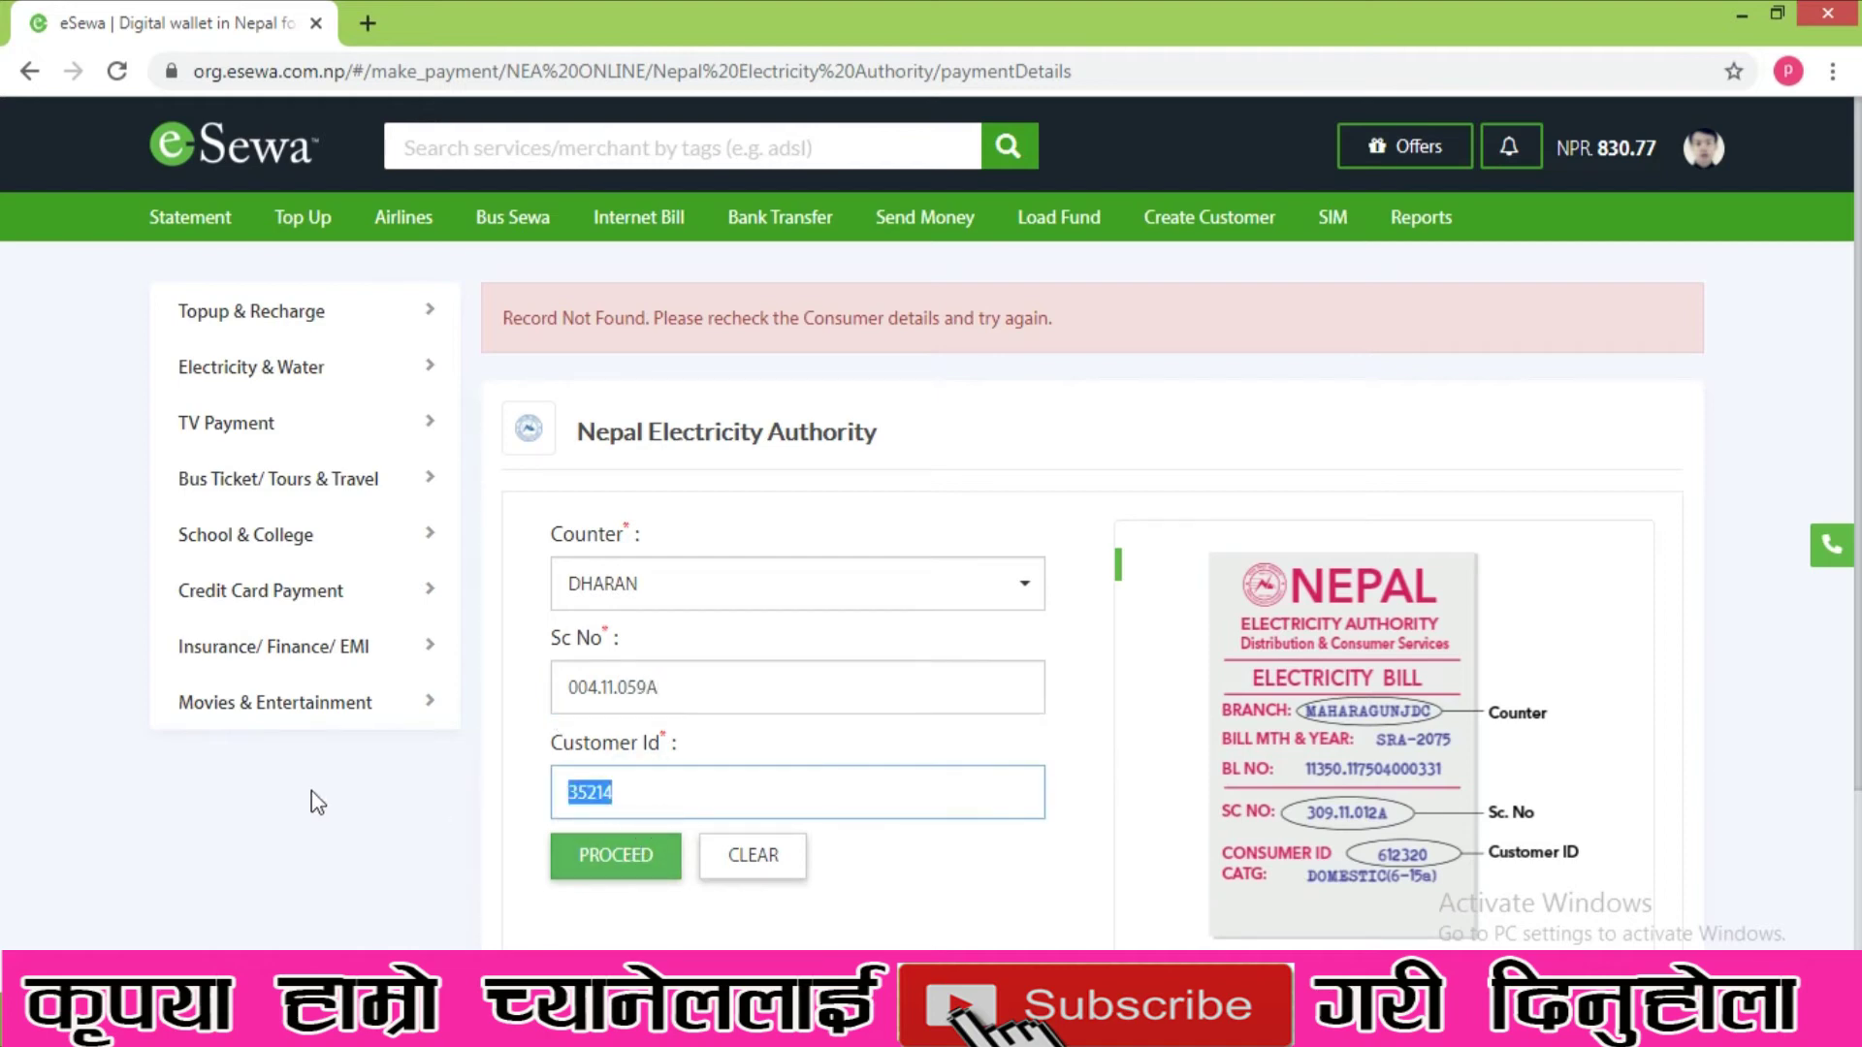
- Submit the corrected details to fetch the Mangsir/2077 electricity bill
{"action": "scroll", "coordinate": [823, 740], "scroll_direction": "down", "scroll_amount": 3}
{"action": "left_click", "coordinate": [642, 591]}
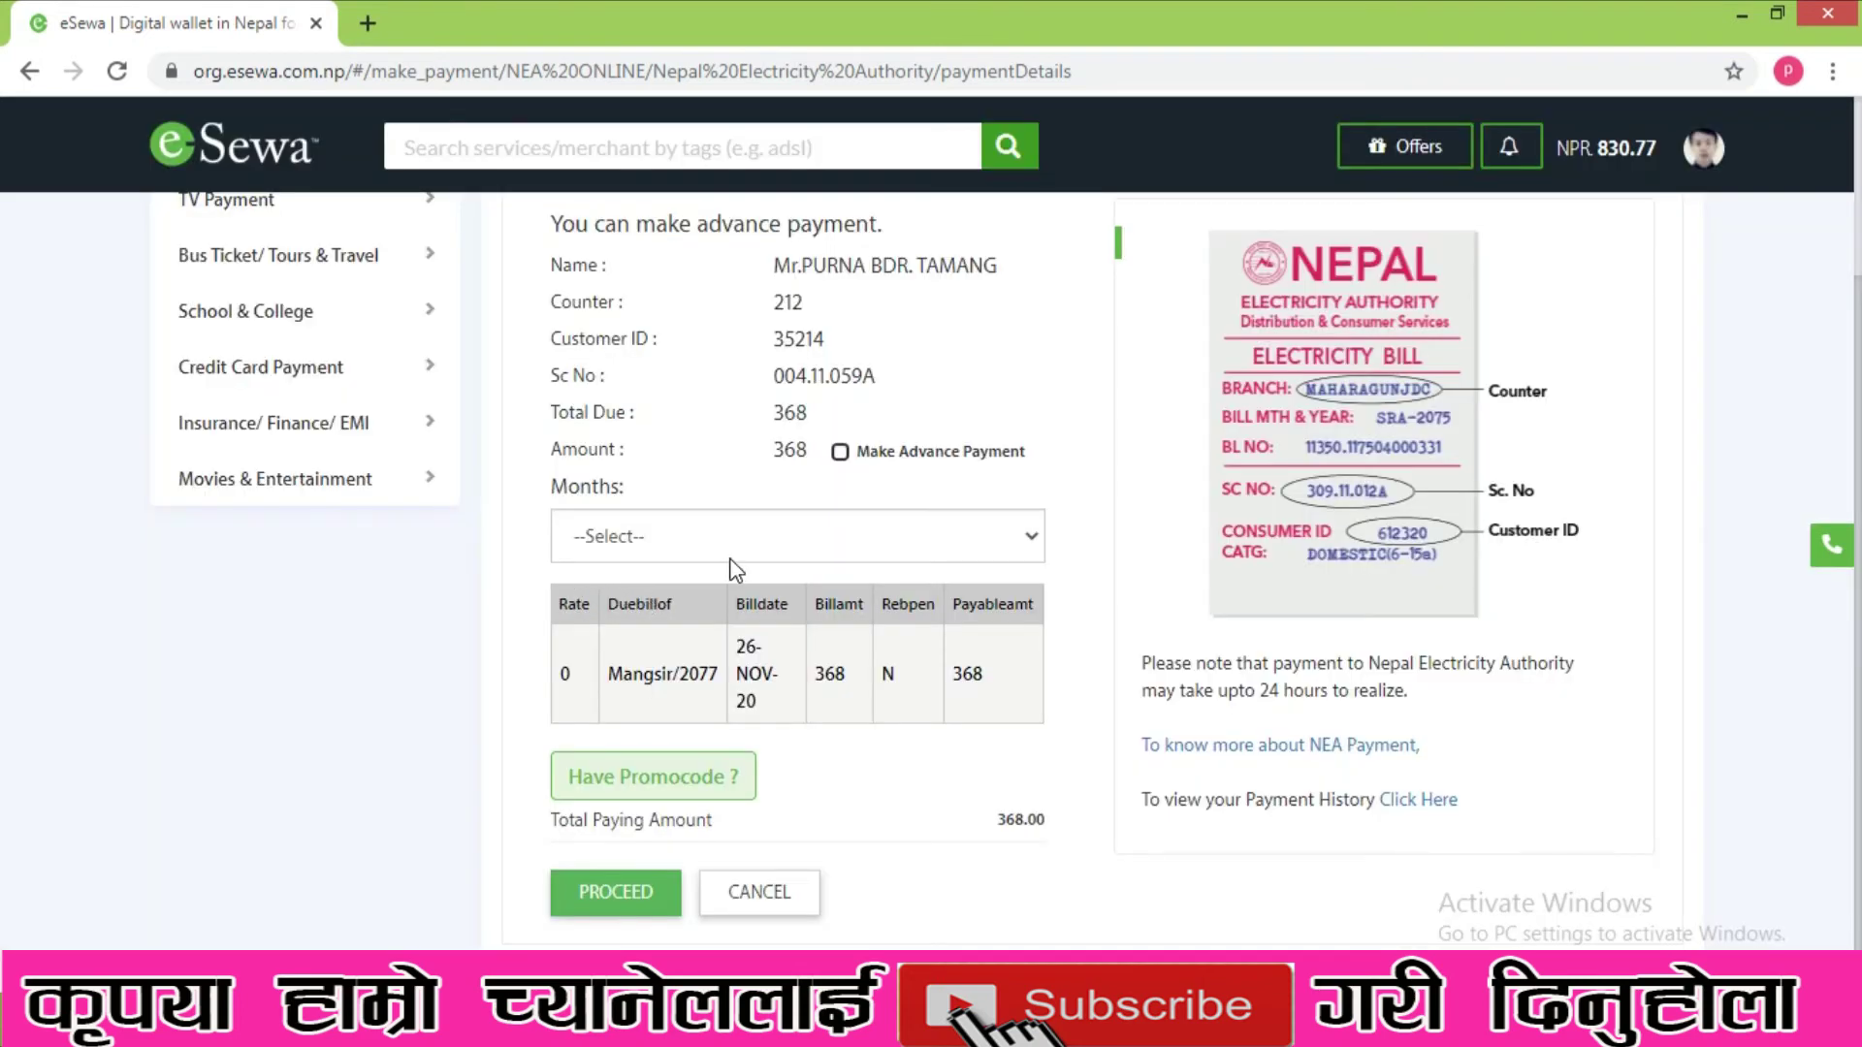
{"action": "scroll", "coordinate": [763, 614], "scroll_direction": "up", "scroll_amount": 2}
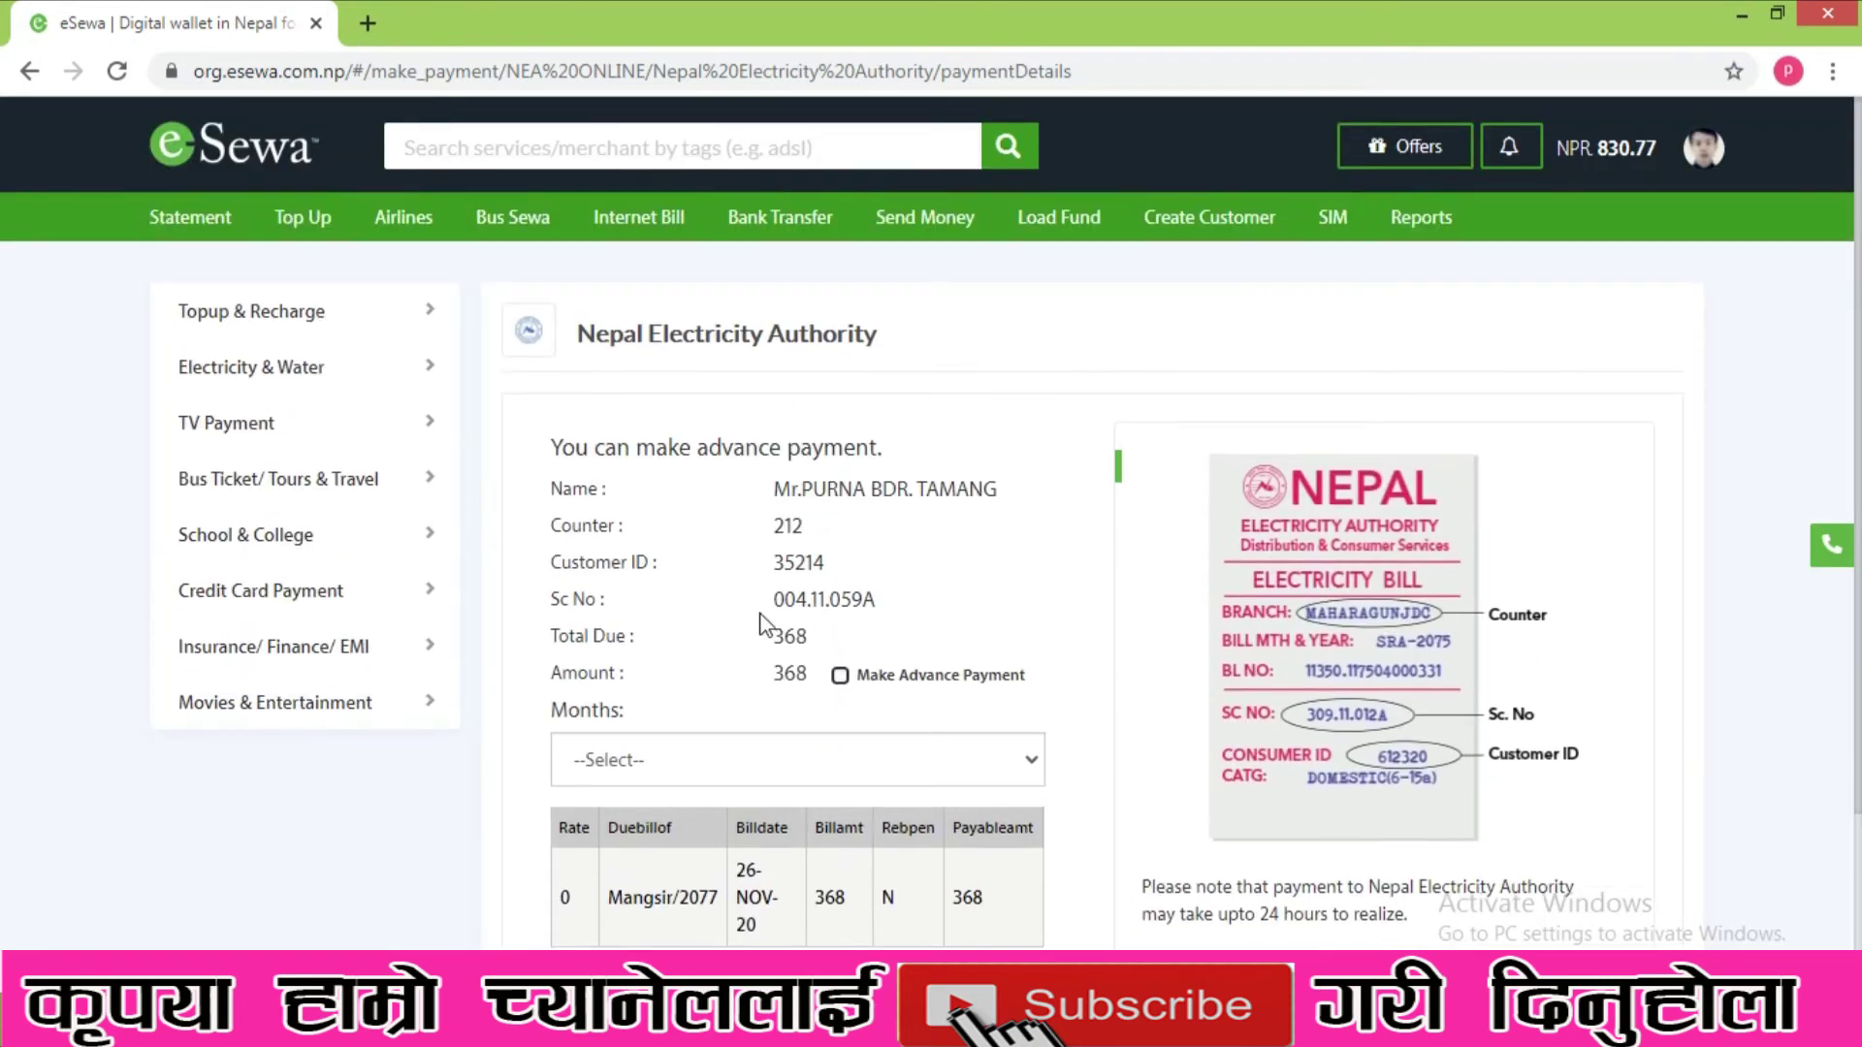
{"action": "scroll", "coordinate": [766, 619], "scroll_direction": "down", "scroll_amount": 2}
{"action": "scroll", "coordinate": [818, 612], "scroll_direction": "up", "scroll_amount": 1}
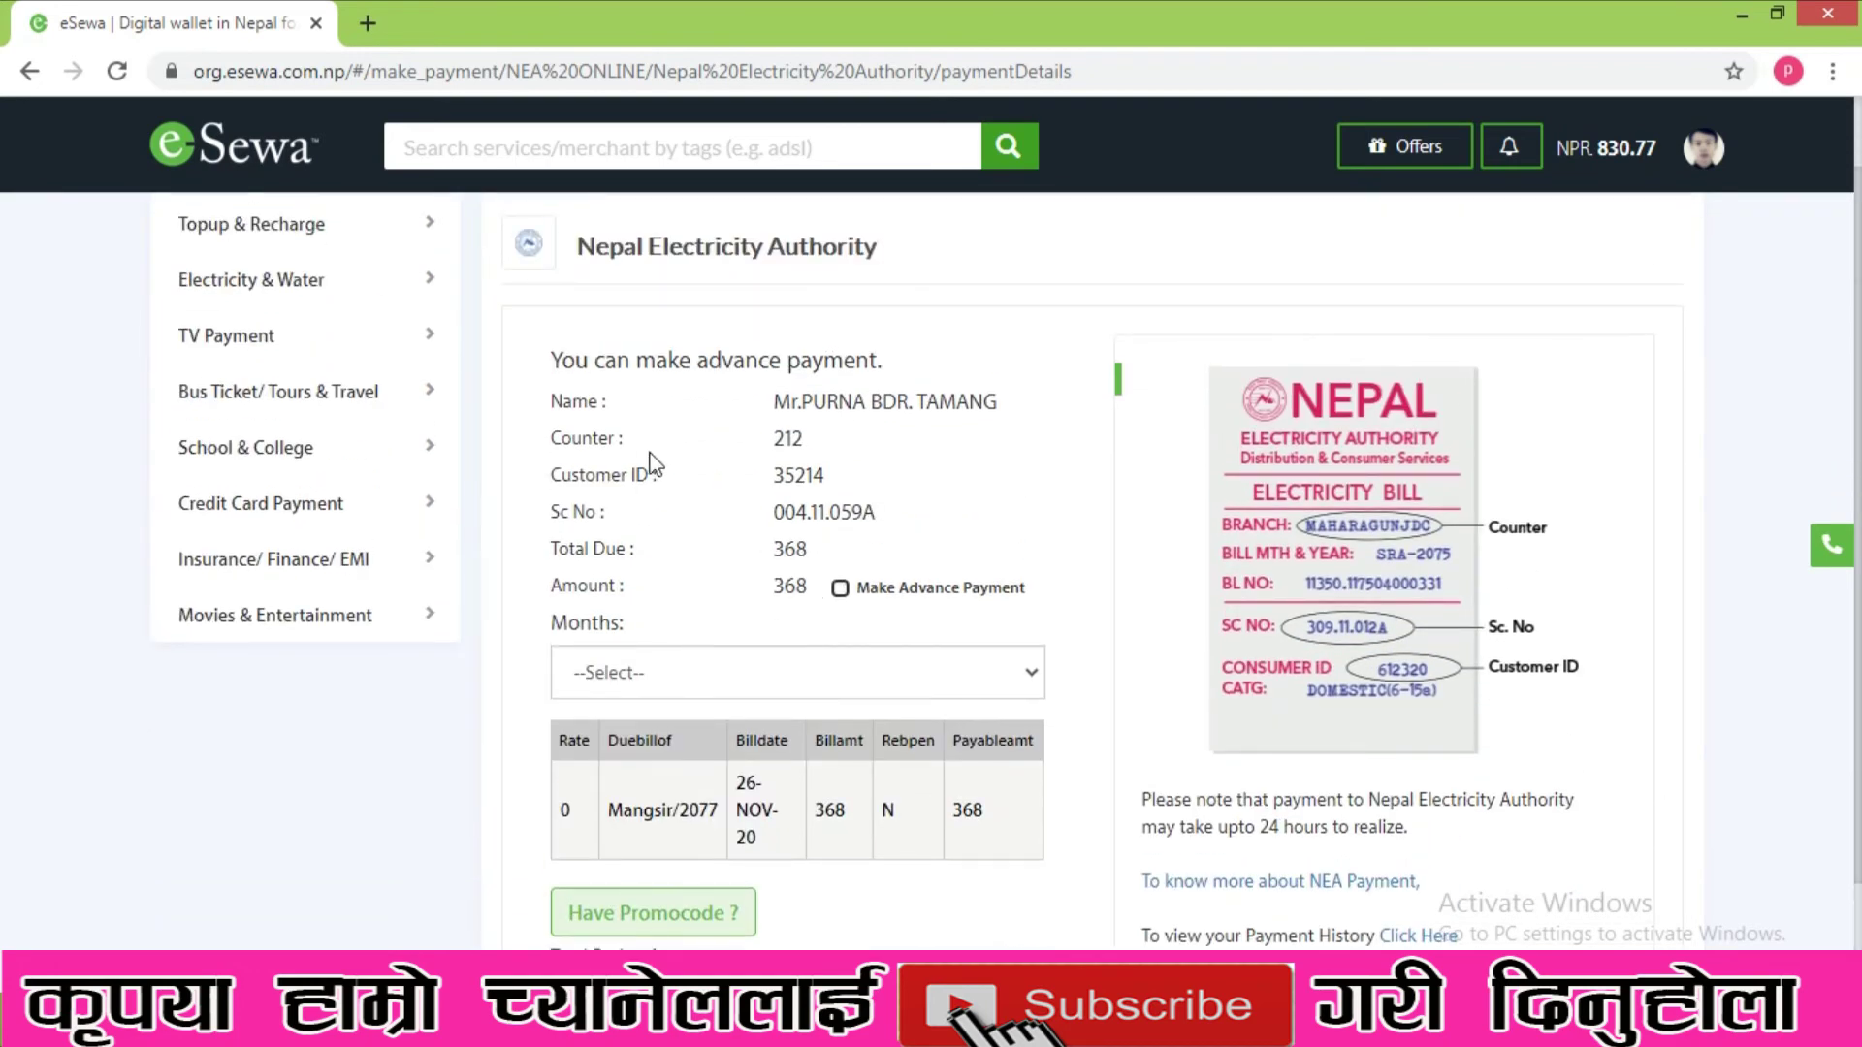
- Highlight the customer's name and the 368 total due on the bill details
{"action": "double_click", "coordinate": [553, 401]}
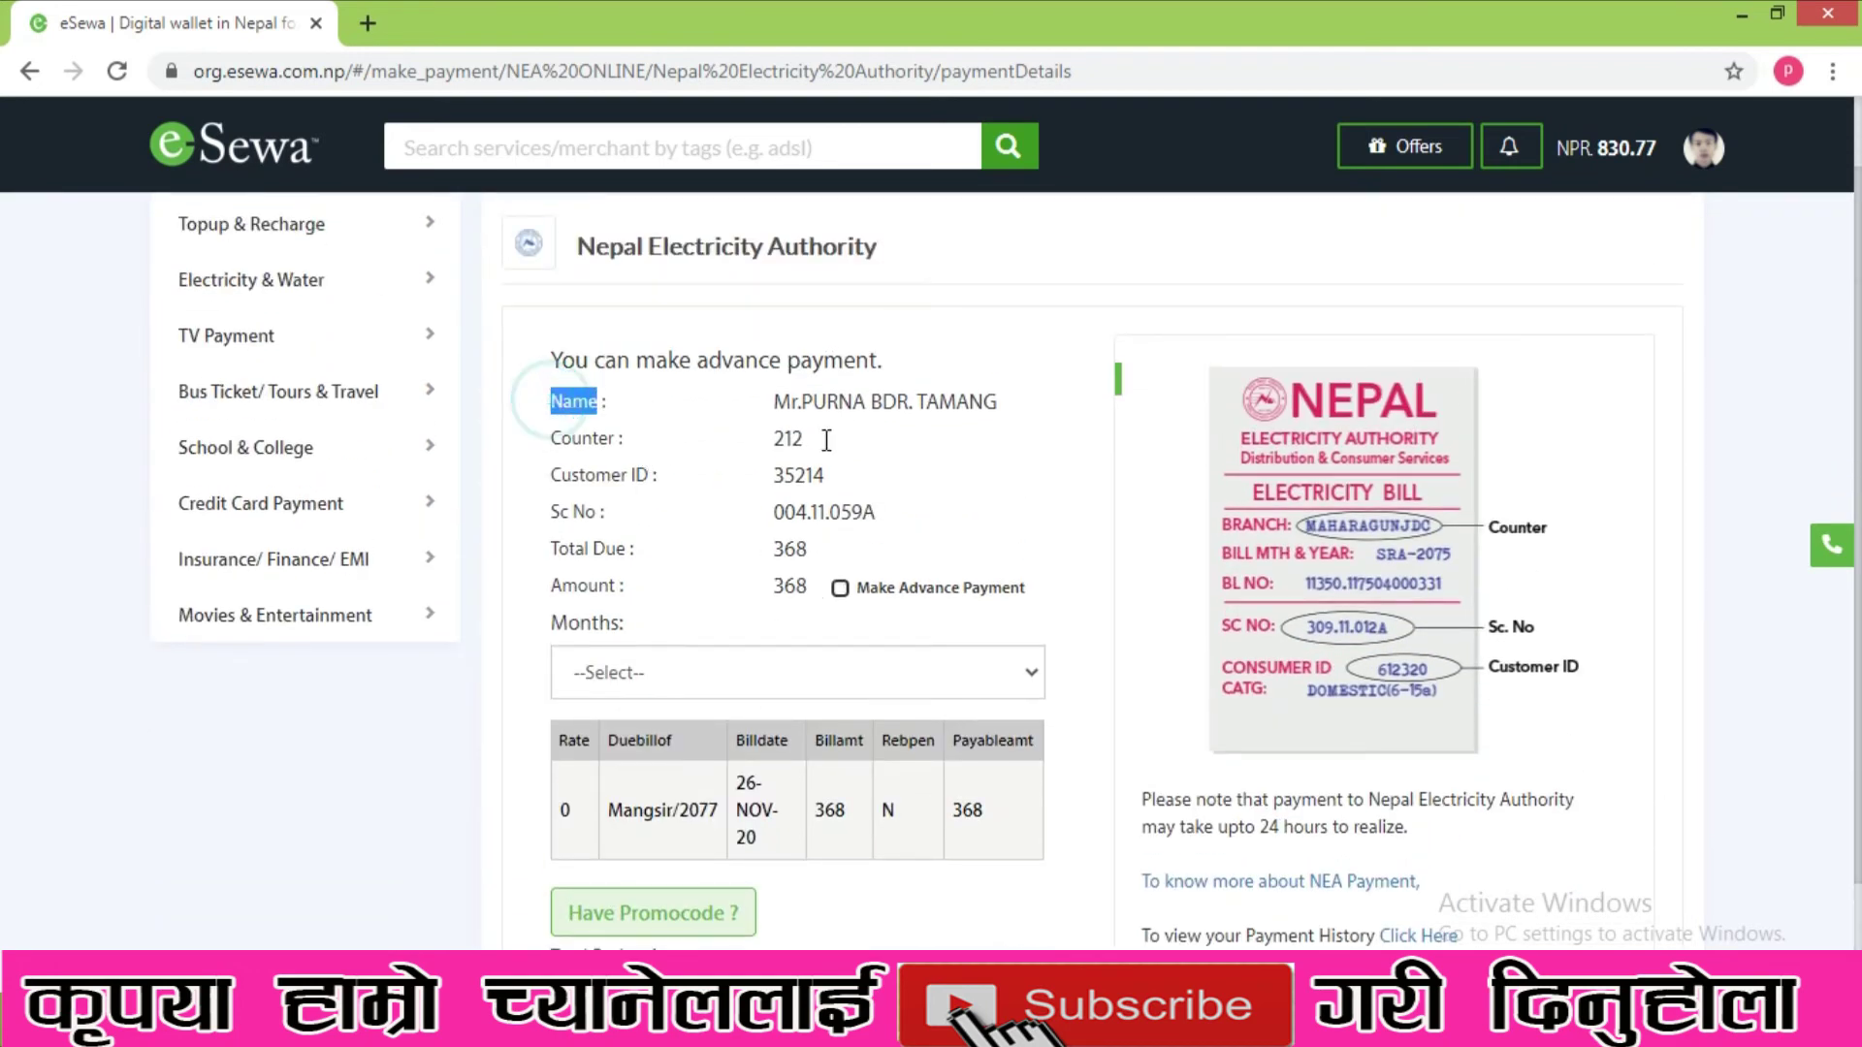
{"action": "left_click", "coordinate": [784, 401]}
{"action": "left_click_drag", "start_coordinate": [793, 402], "coordinate": [982, 401]}
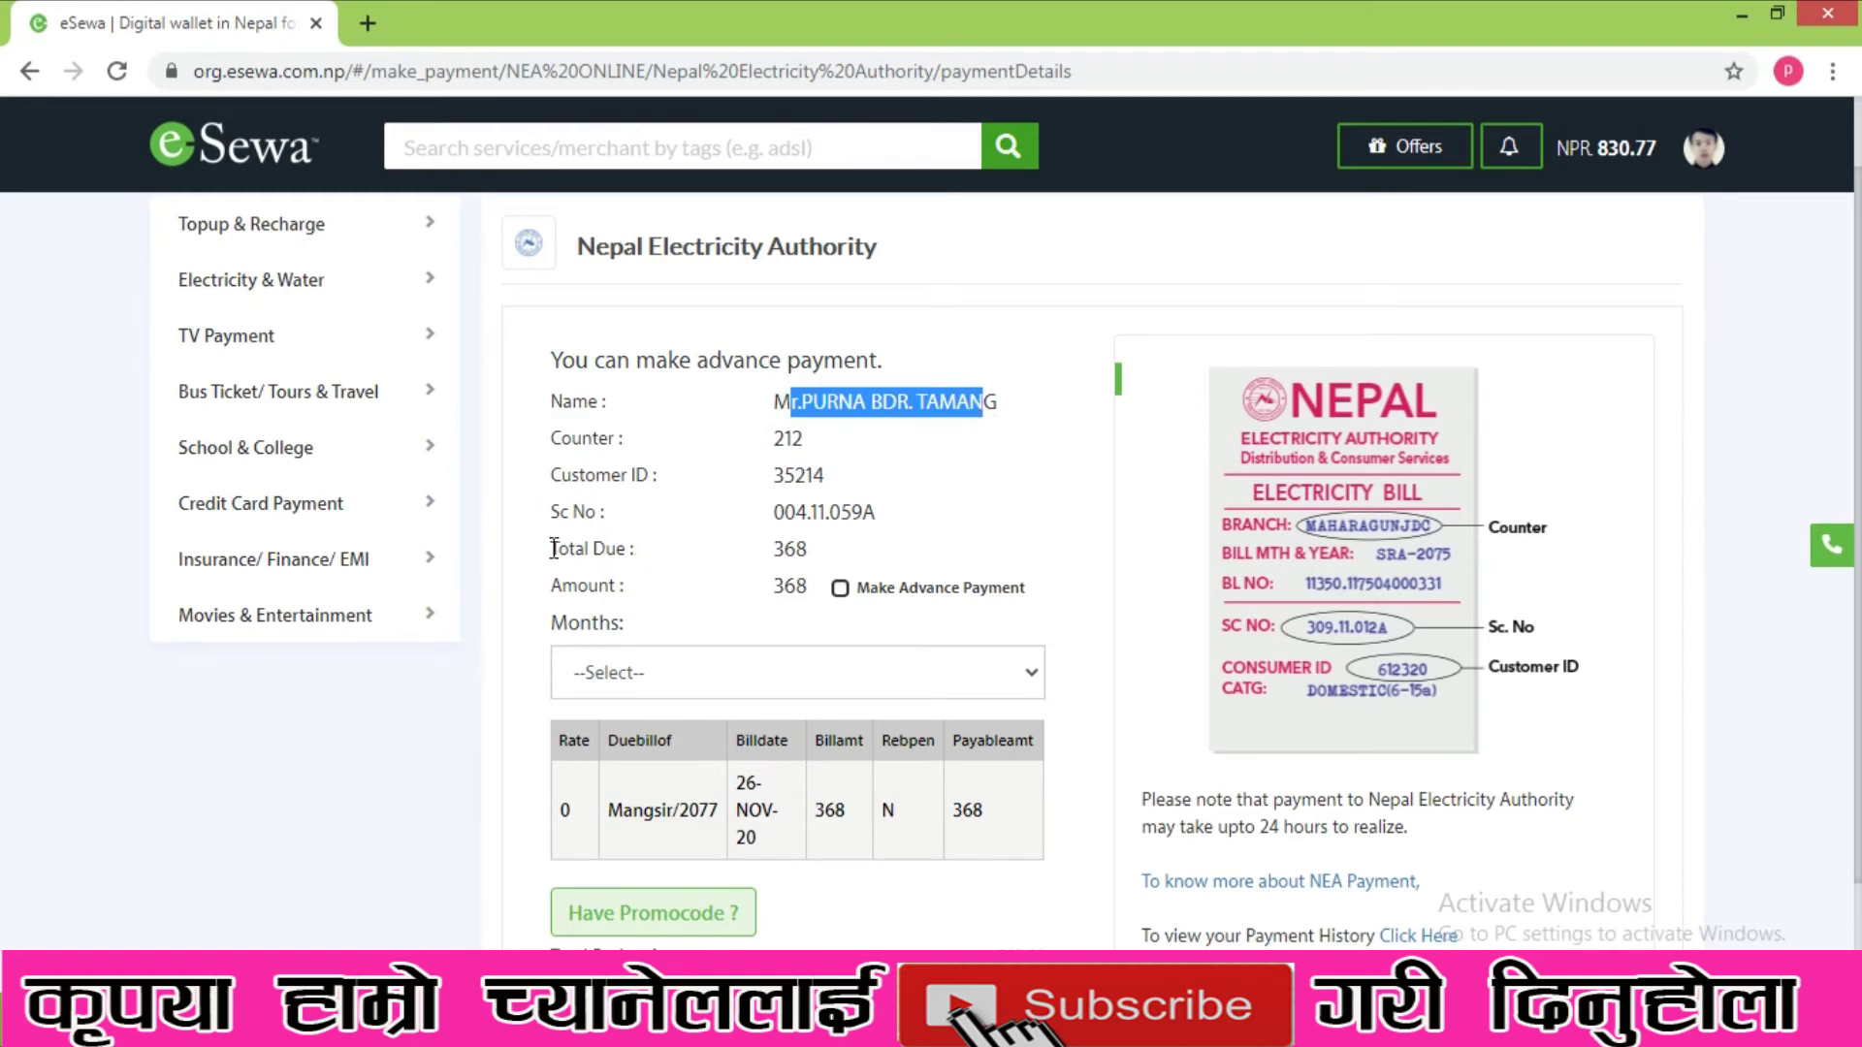
{"action": "double_click", "coordinate": [785, 549]}
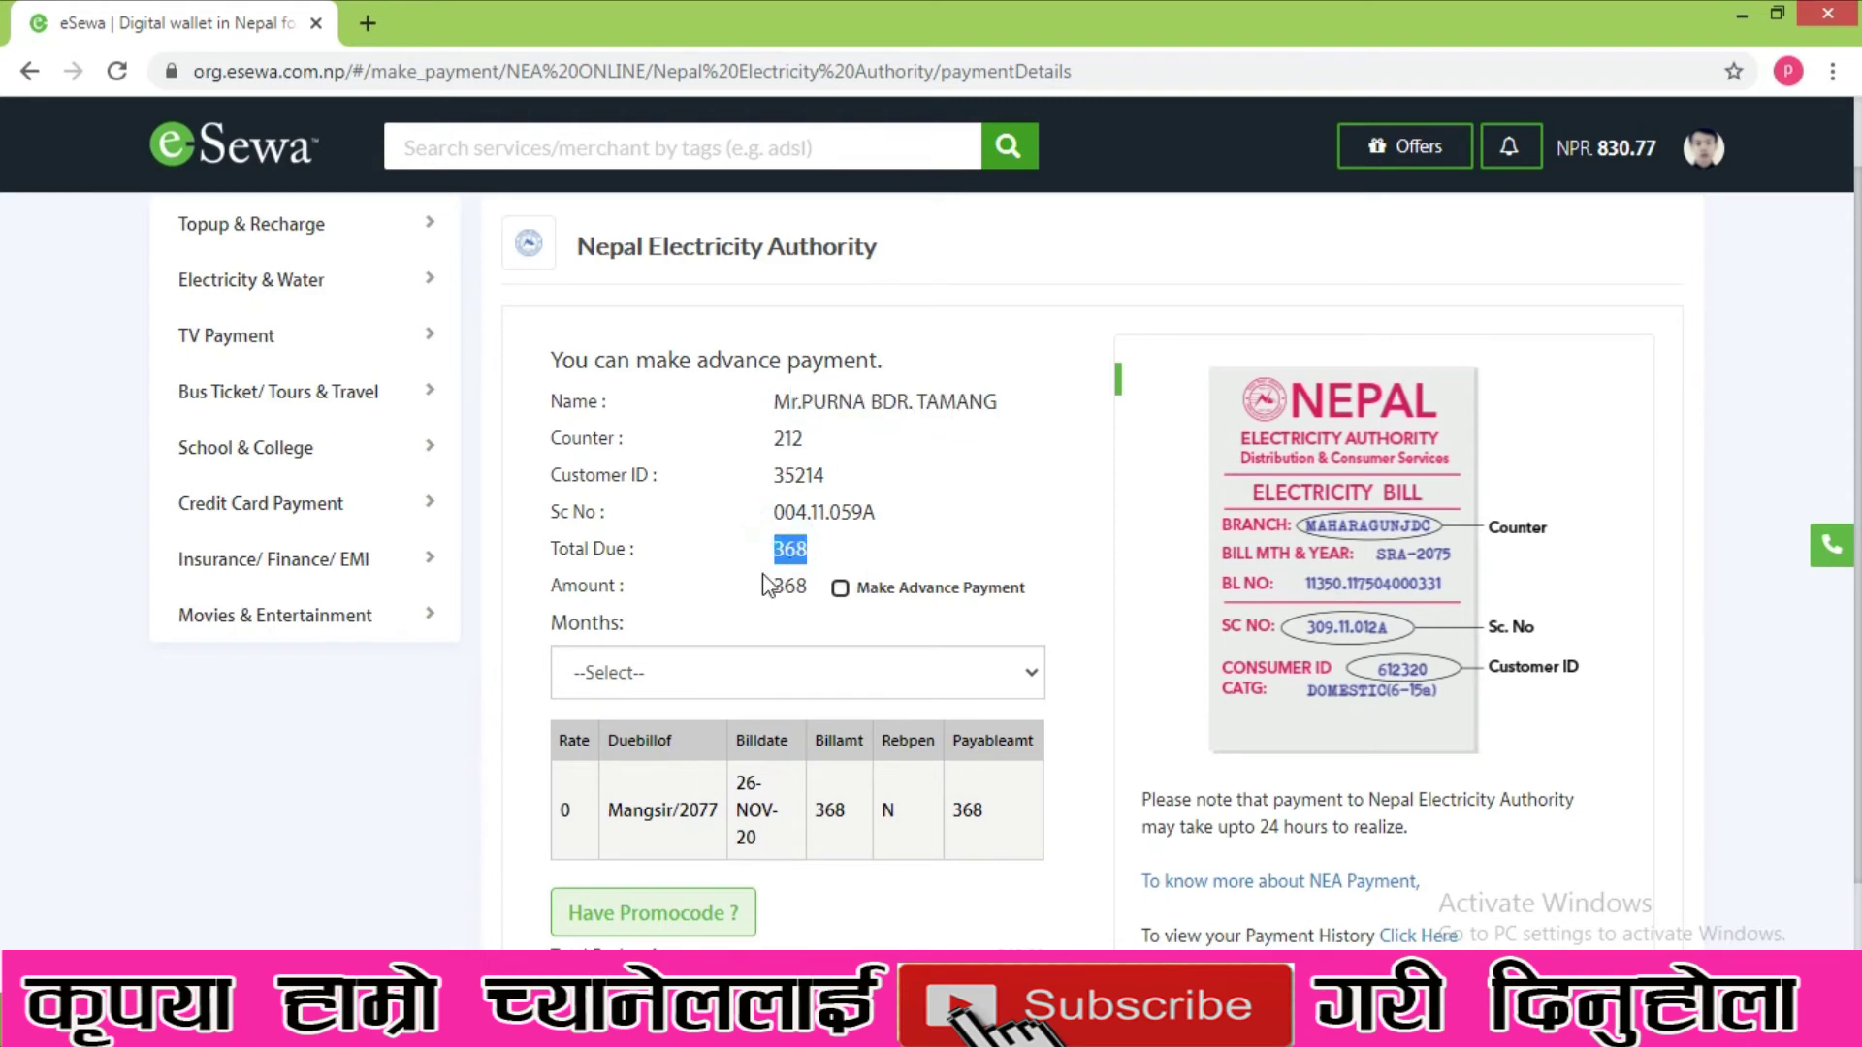
{"action": "scroll", "coordinate": [757, 611], "scroll_direction": "down", "scroll_amount": 1}
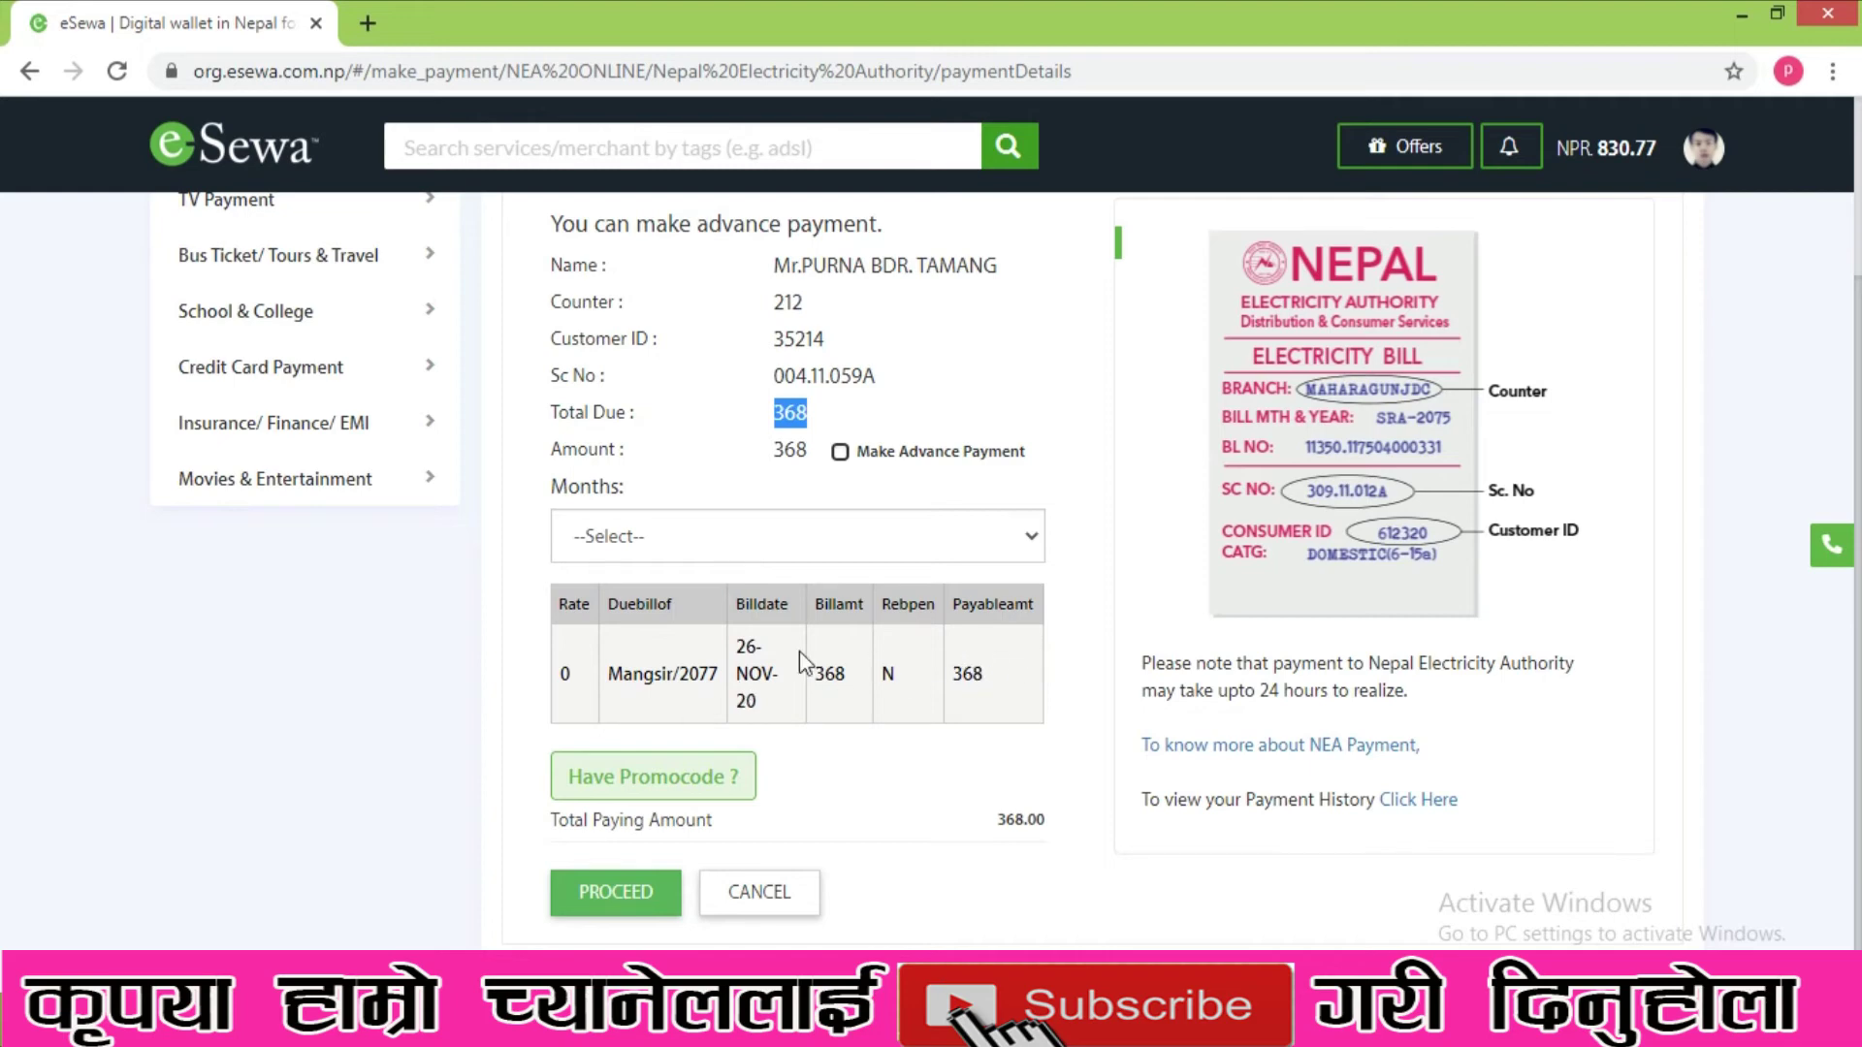
{"action": "scroll", "coordinate": [799, 650], "scroll_direction": "up", "scroll_amount": 2}
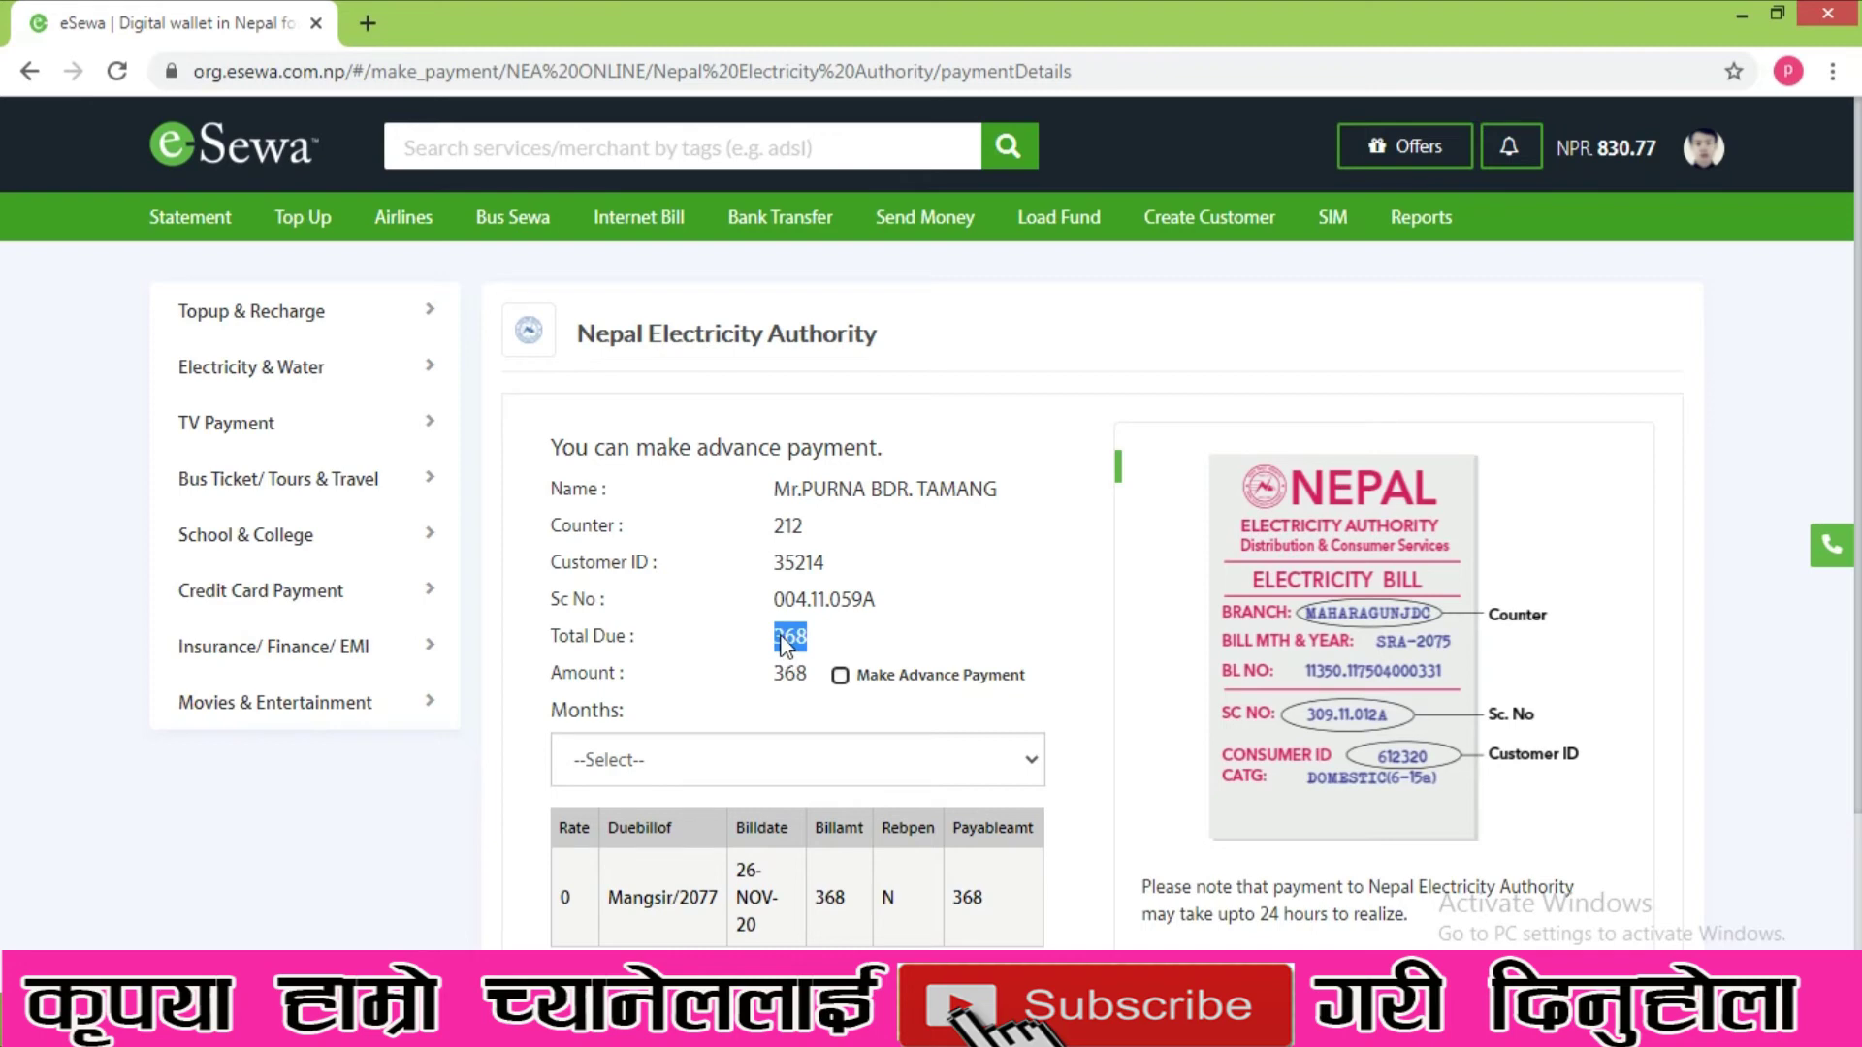
{"action": "scroll", "coordinate": [784, 642], "scroll_direction": "down", "scroll_amount": 1}
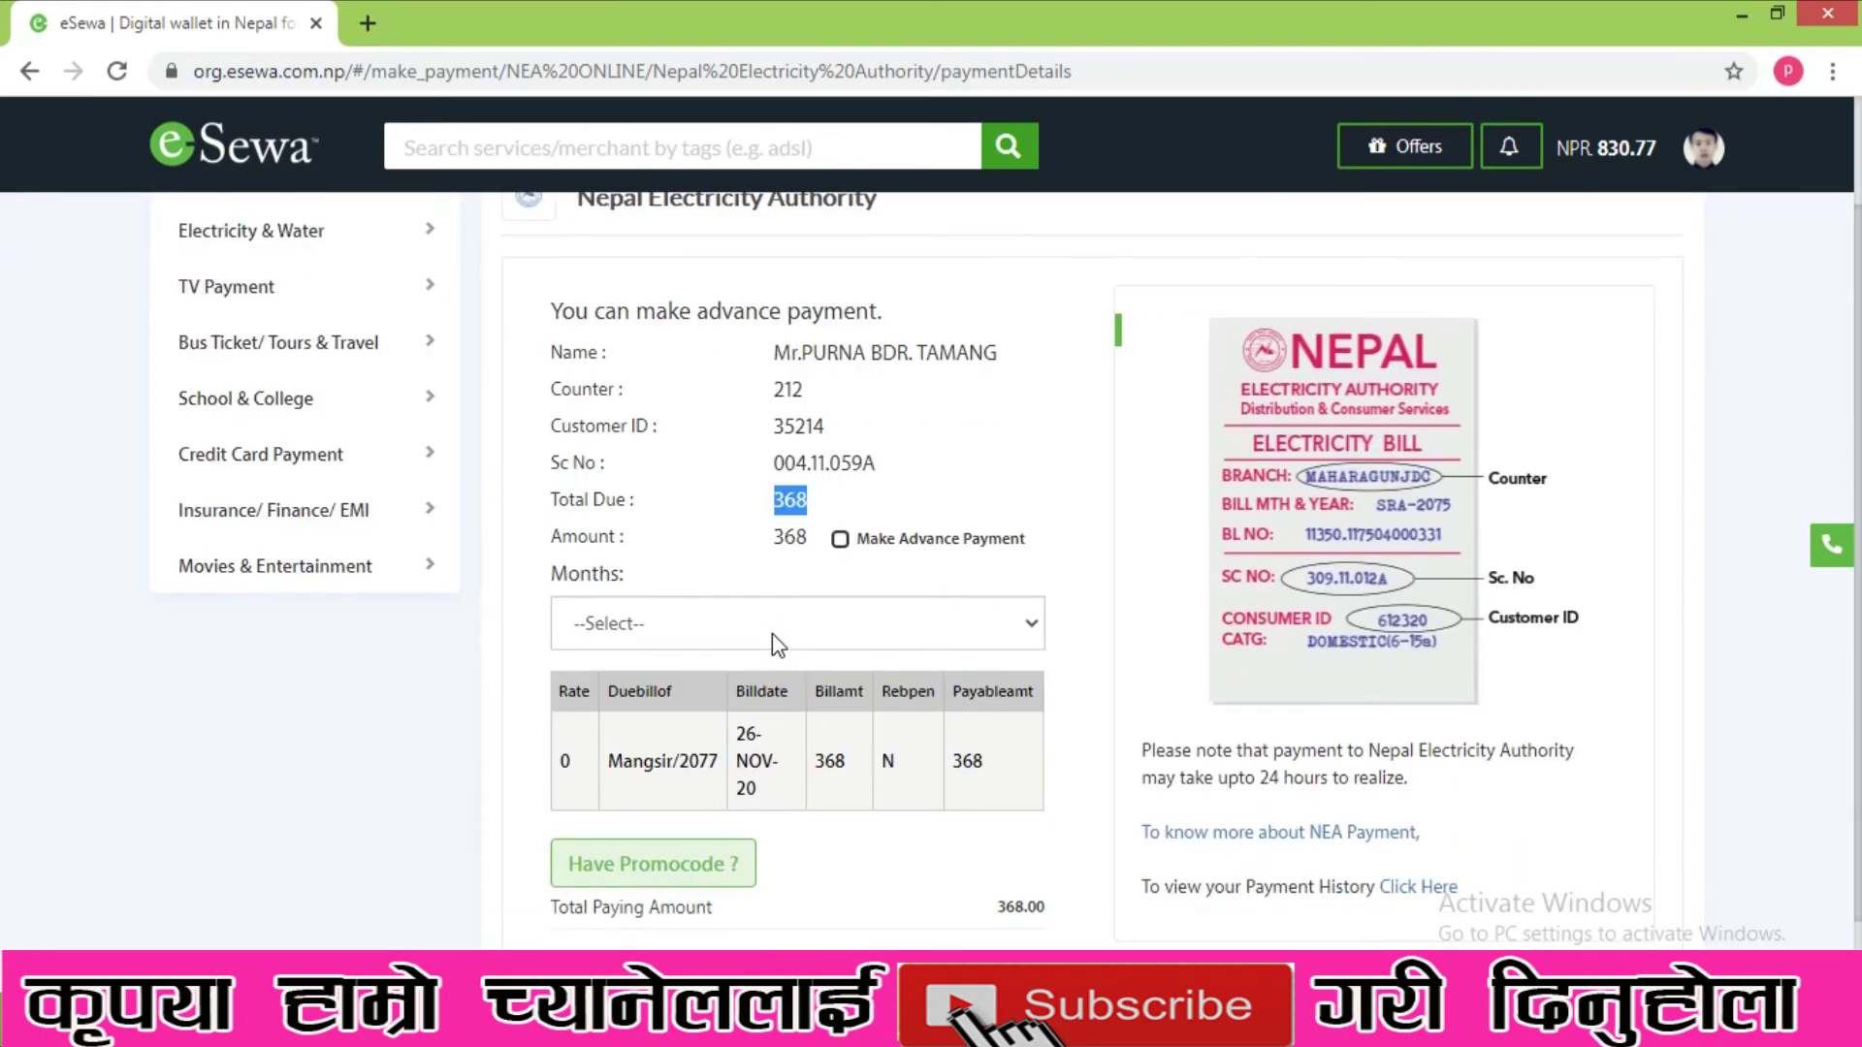
{"action": "left_click", "coordinate": [736, 553]}
{"action": "scroll", "coordinate": [758, 480], "scroll_direction": "up", "scroll_amount": 1}
{"action": "scroll", "coordinate": [760, 541], "scroll_direction": "down", "scroll_amount": 1}
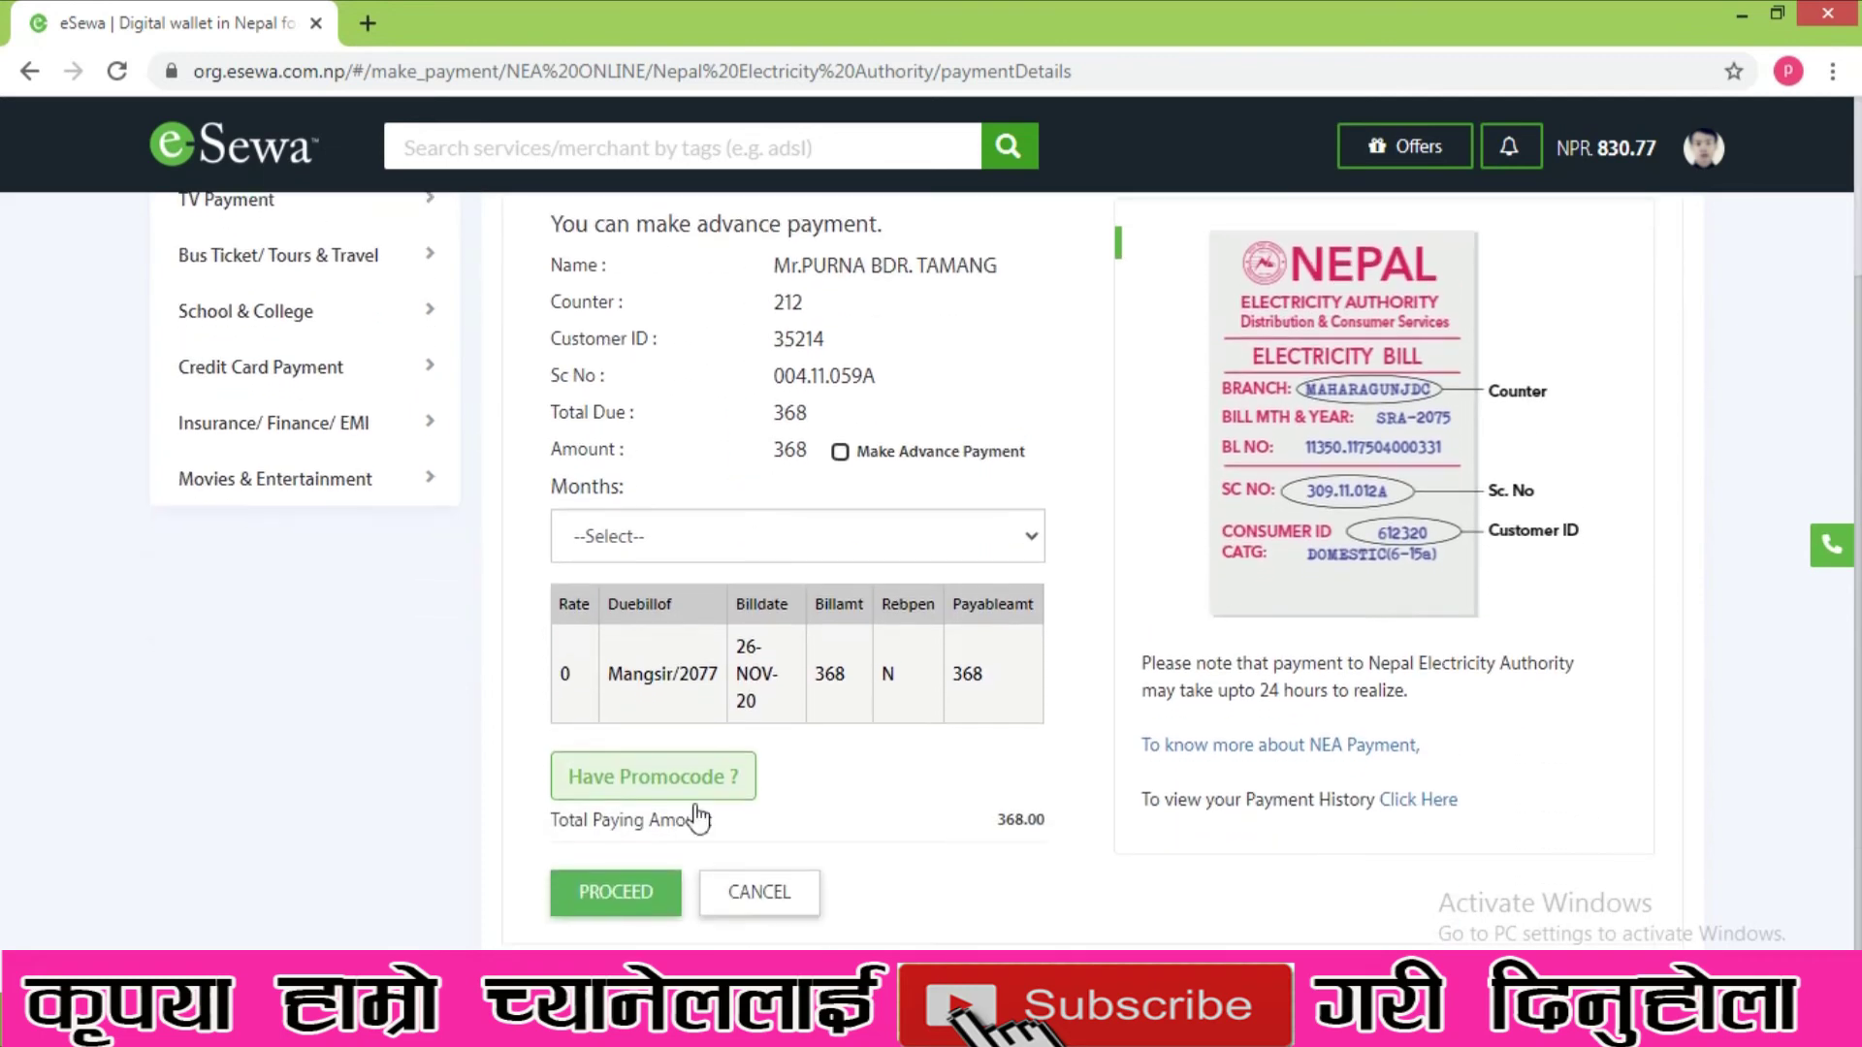
- Proceed to confirmation and confirm payment of the 368.00 NPR electricity bill
{"action": "left_click", "coordinate": [619, 892]}
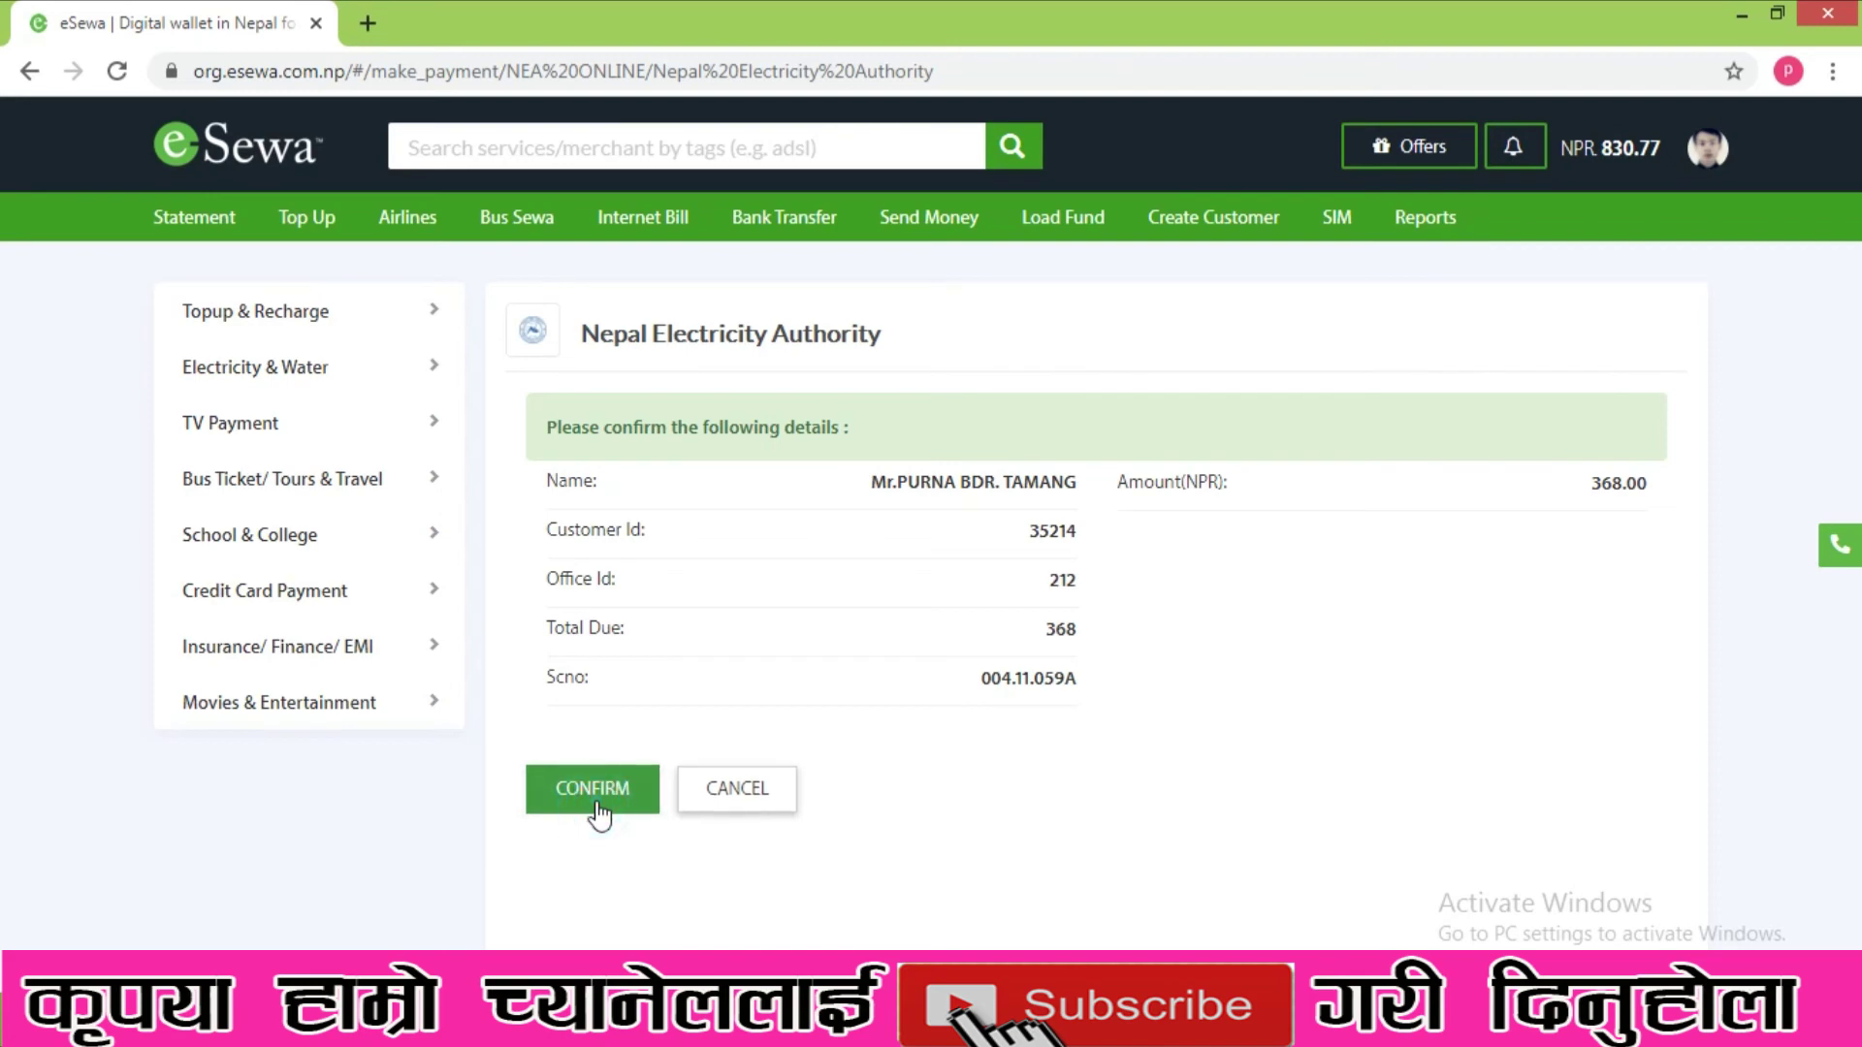
{"action": "left_click", "coordinate": [596, 801]}
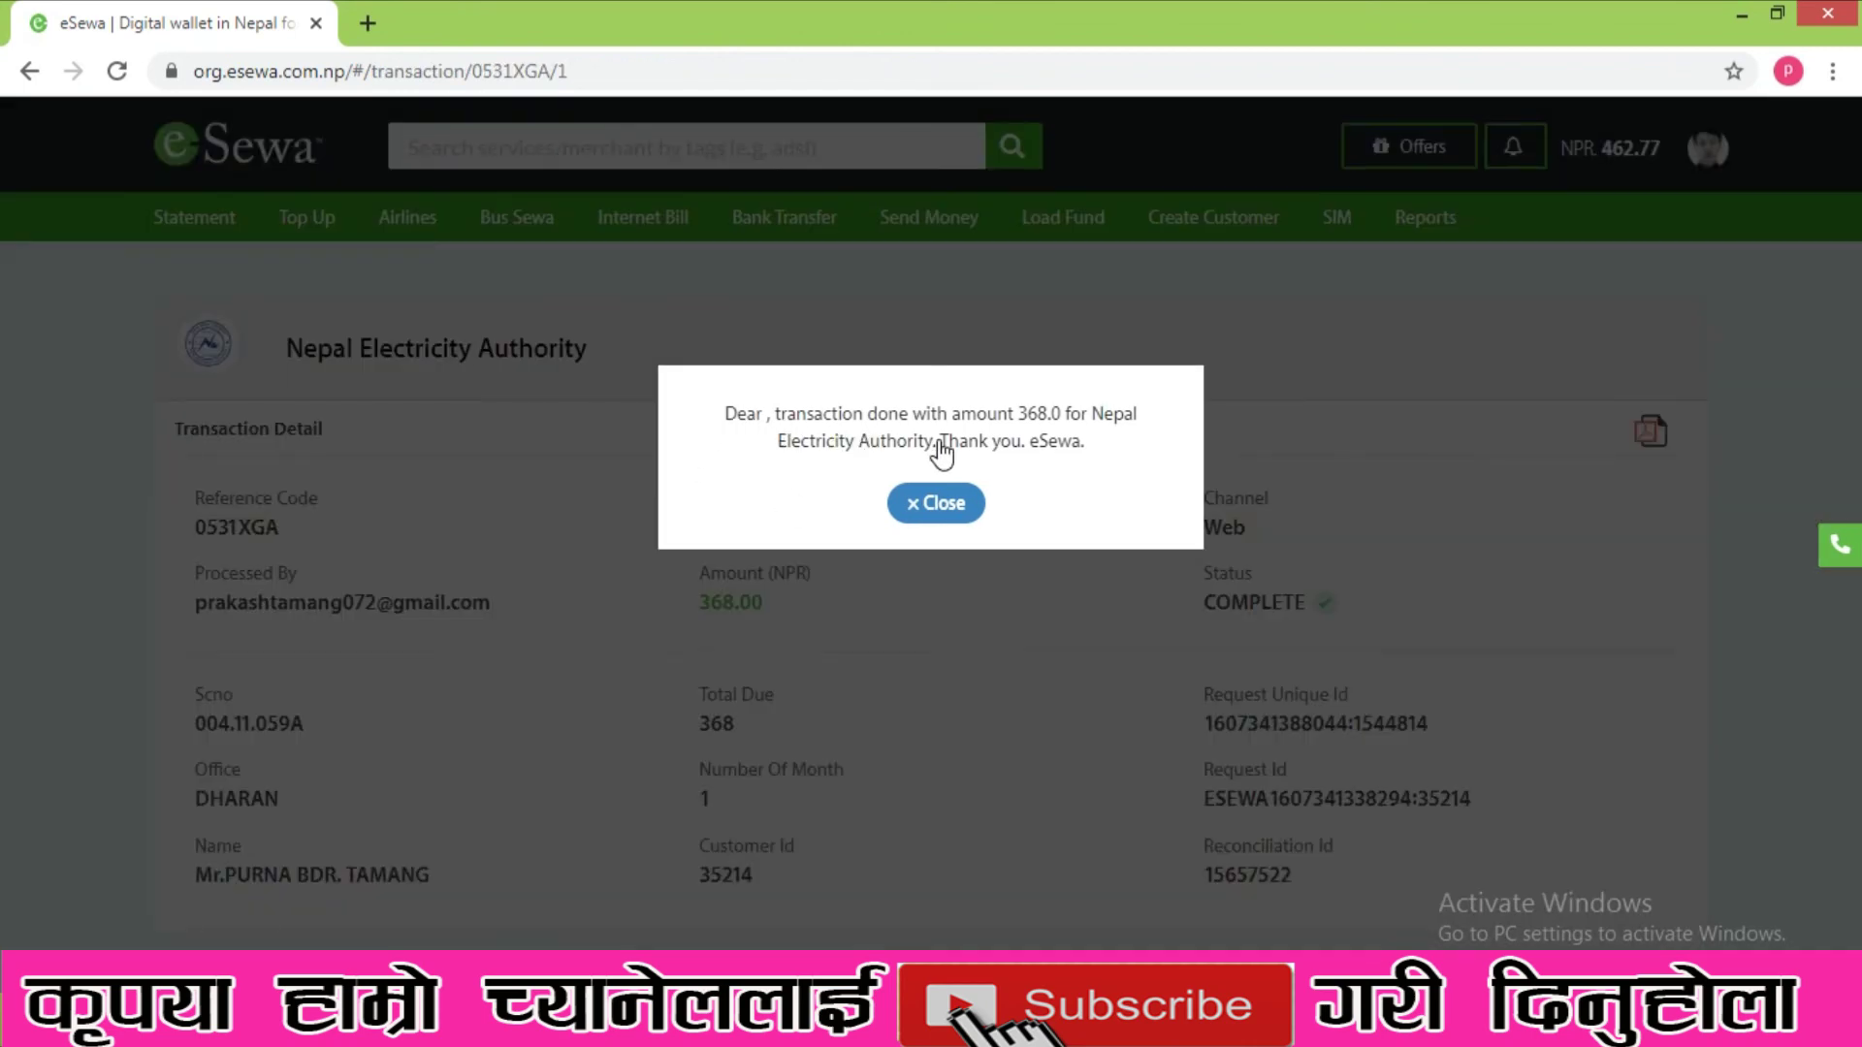
- Dismiss the success message and highlight the COMPLETE transaction details
{"action": "left_click", "coordinate": [936, 503]}
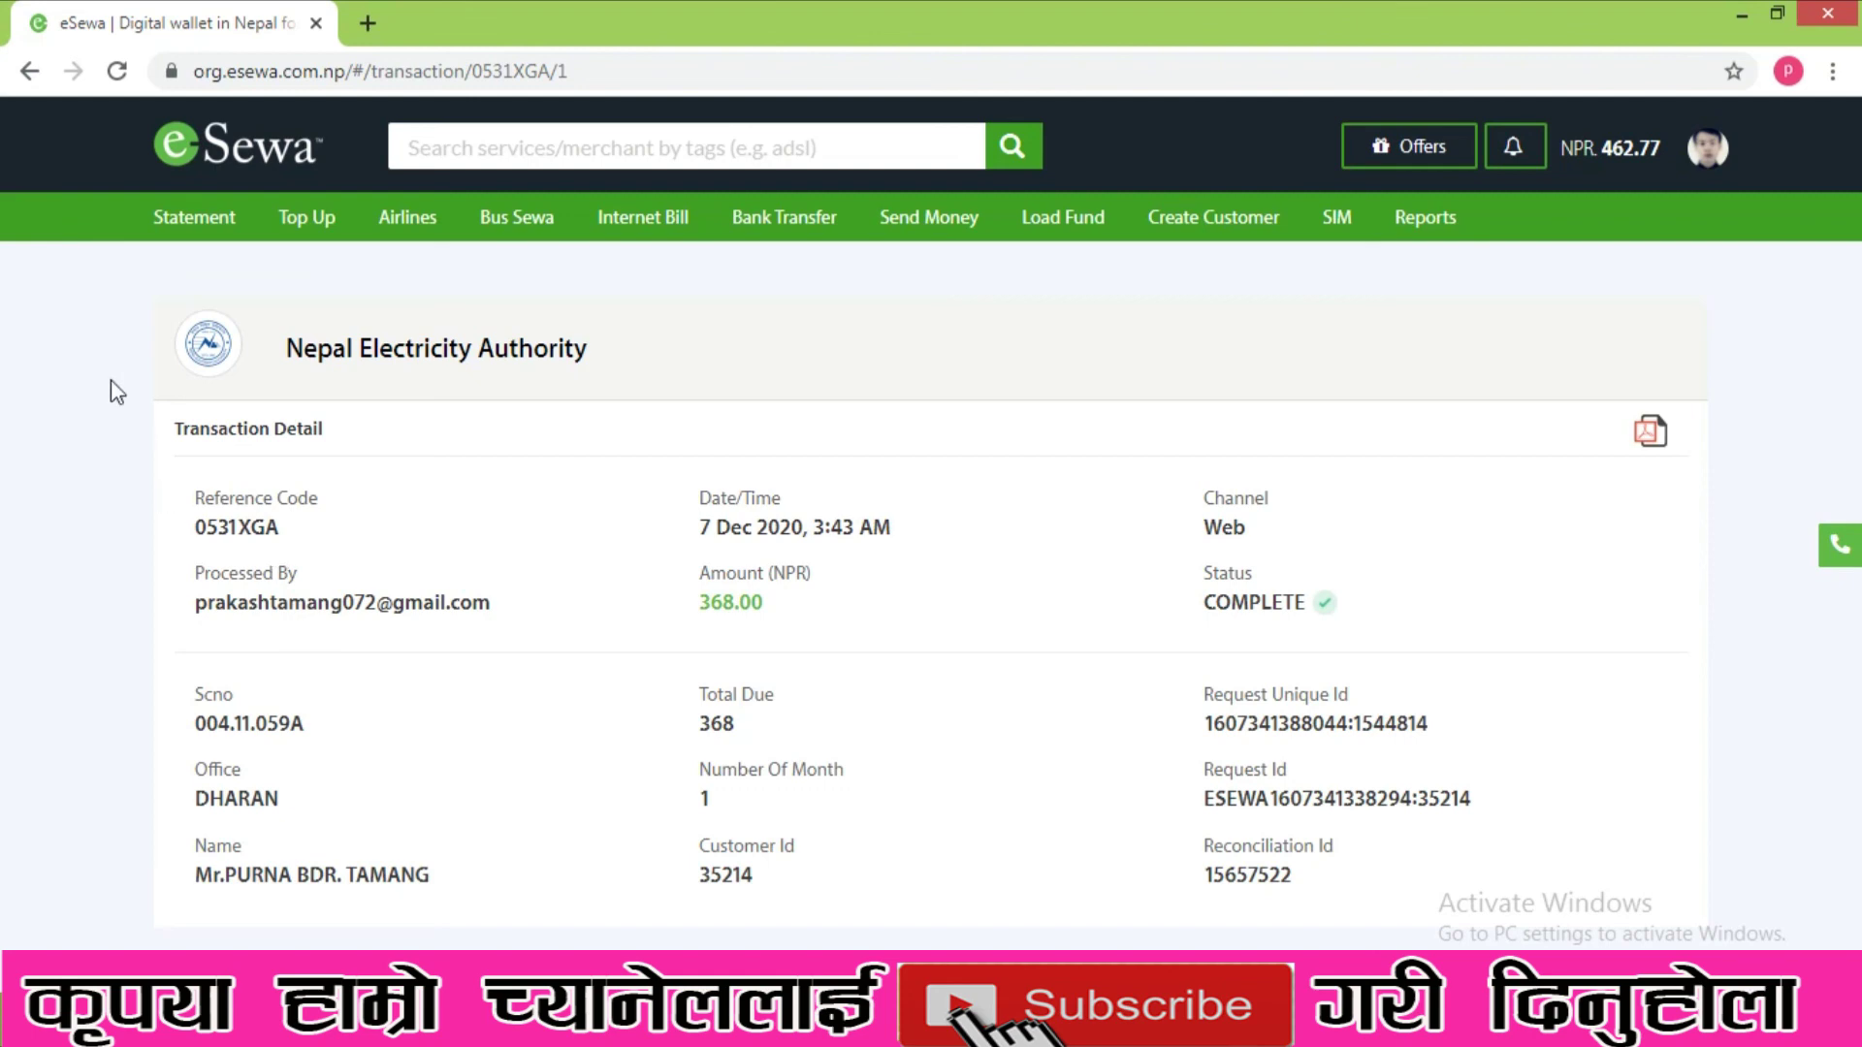
{"action": "left_click_drag", "start_coordinate": [71, 296], "coordinate": [1431, 727]}
- Clear the highlight and minimize Chrome to reveal the Windows desktop
{"action": "left_click", "coordinate": [1769, 872]}
{"action": "left_click", "coordinate": [1742, 13]}
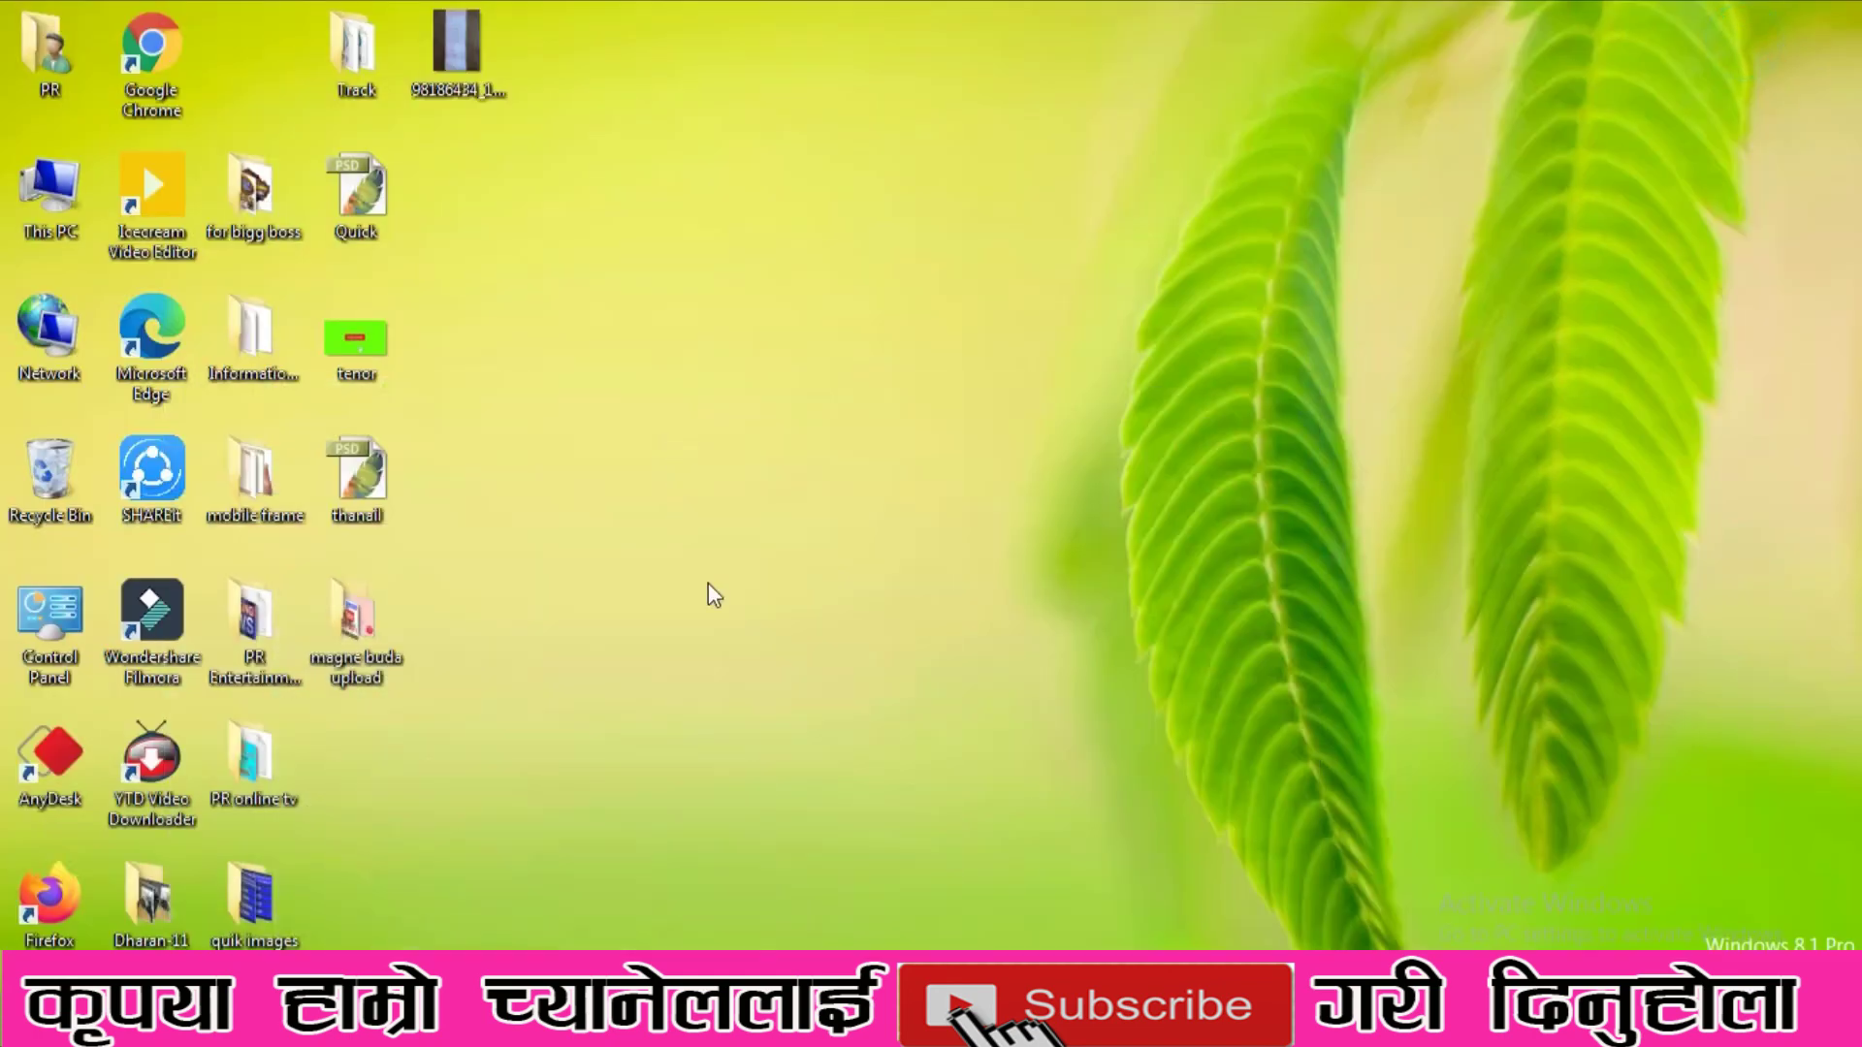